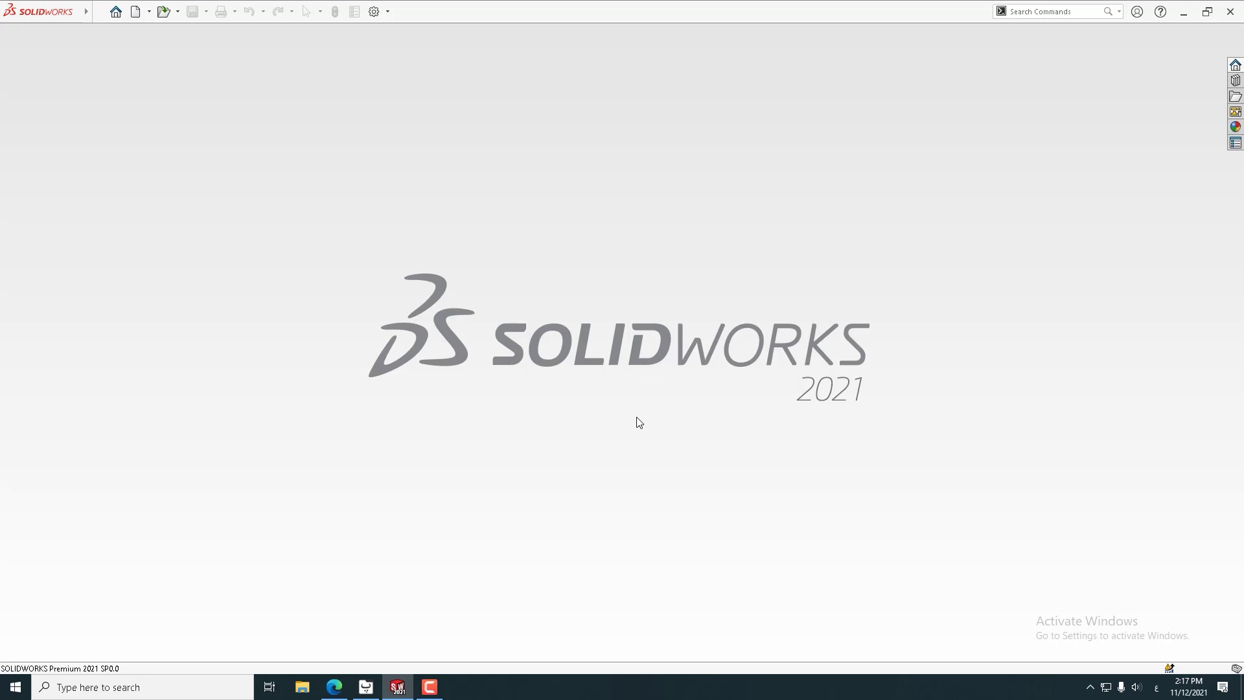
- Create a new part and add typed Arabic sketch text on a Front Plane sketch
left_click(135, 13)
left_click(749, 486)
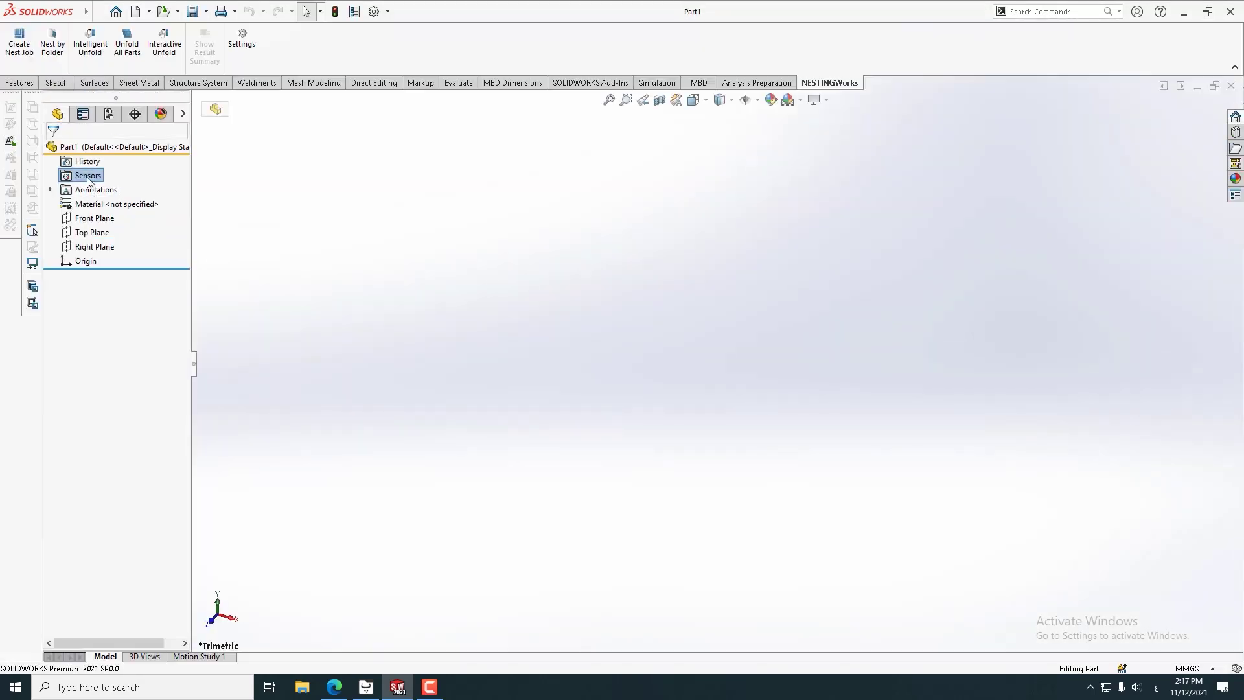
left_click(91, 218)
left_click(163, 50)
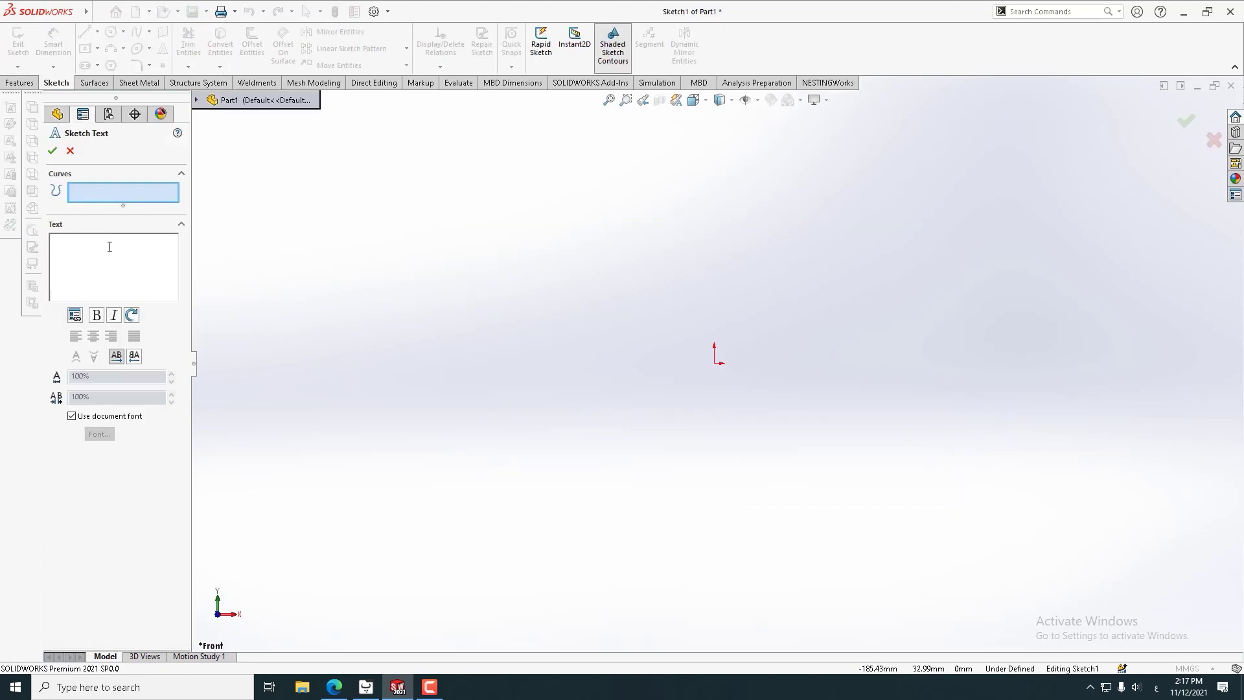
type("الييل")
type("ي")
type("f")
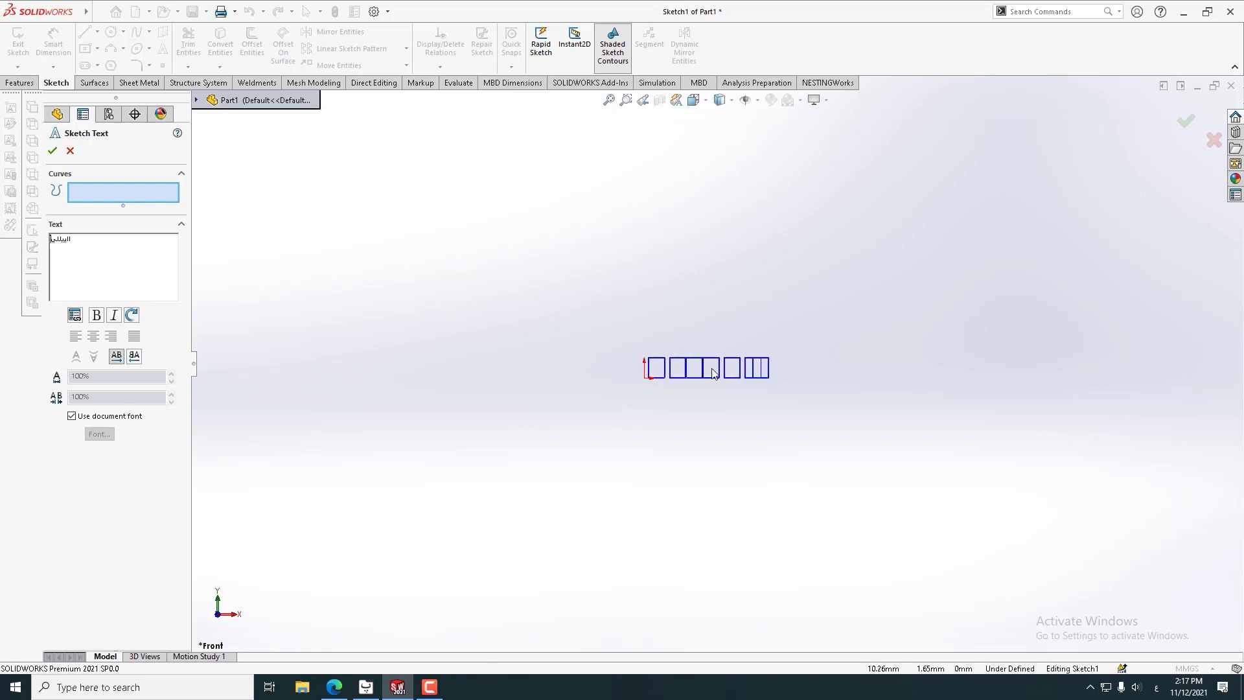
type("مح")
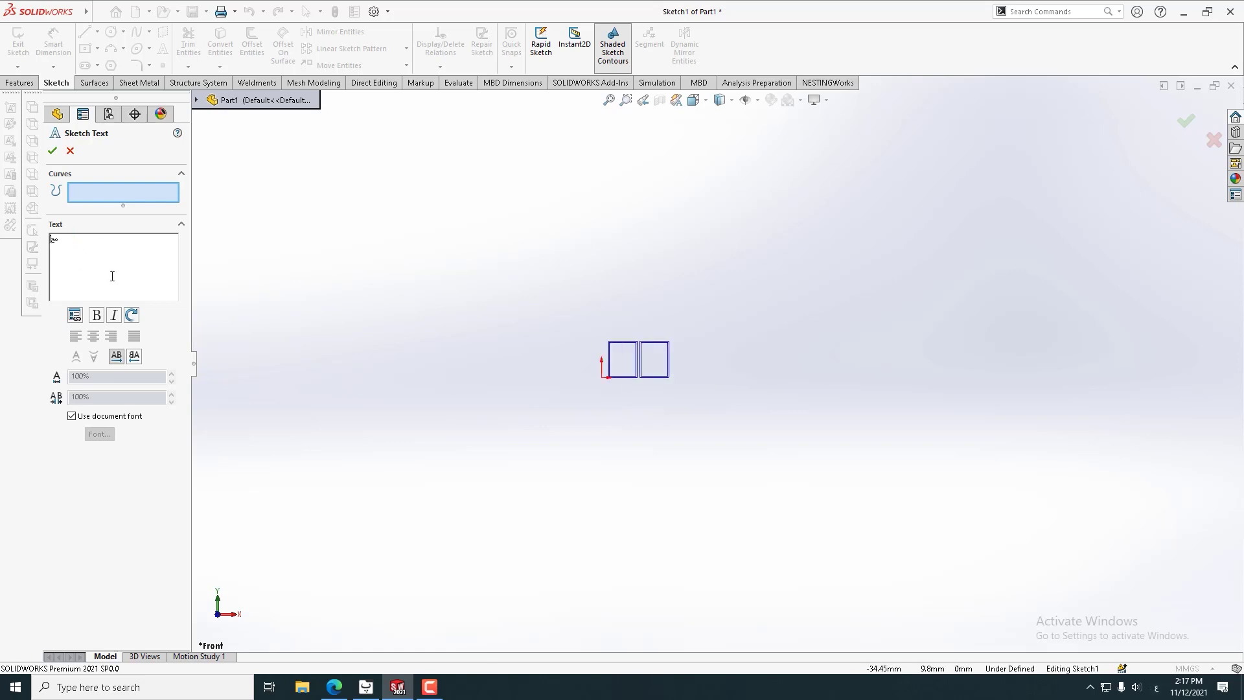
type("مد عياد")
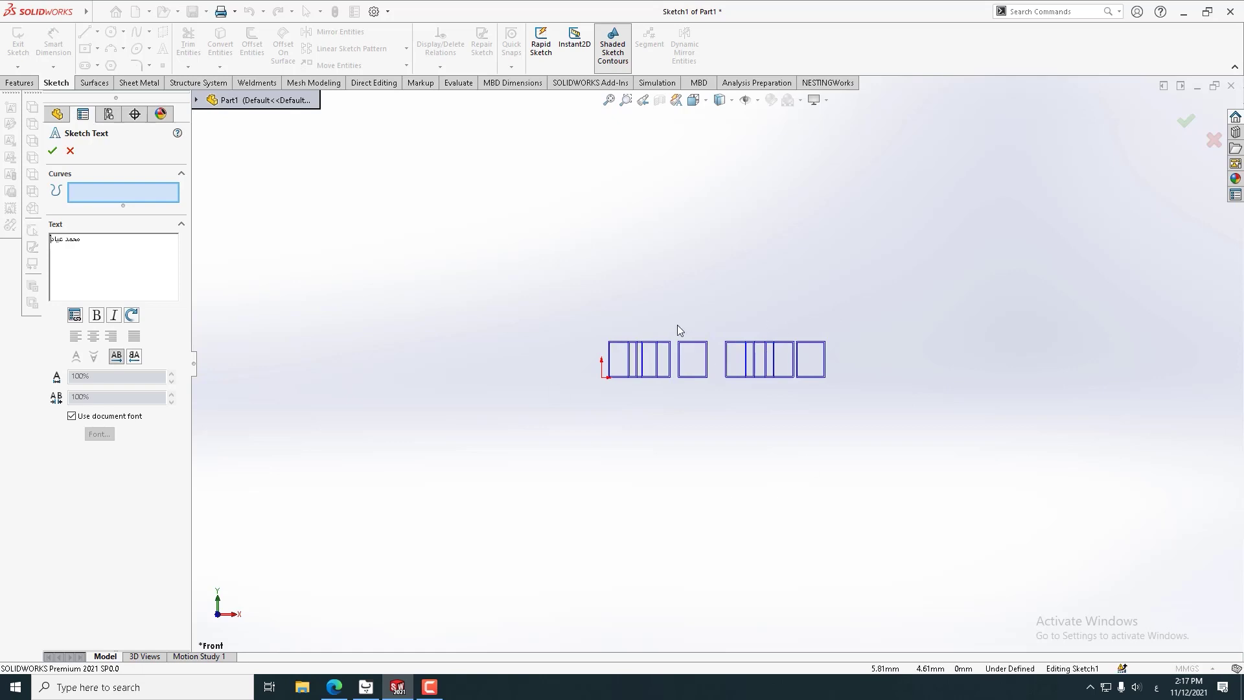
- Turn off Use document font, apply another font, then cancel the boxed sketch text
left_click(72, 415)
left_click(100, 433)
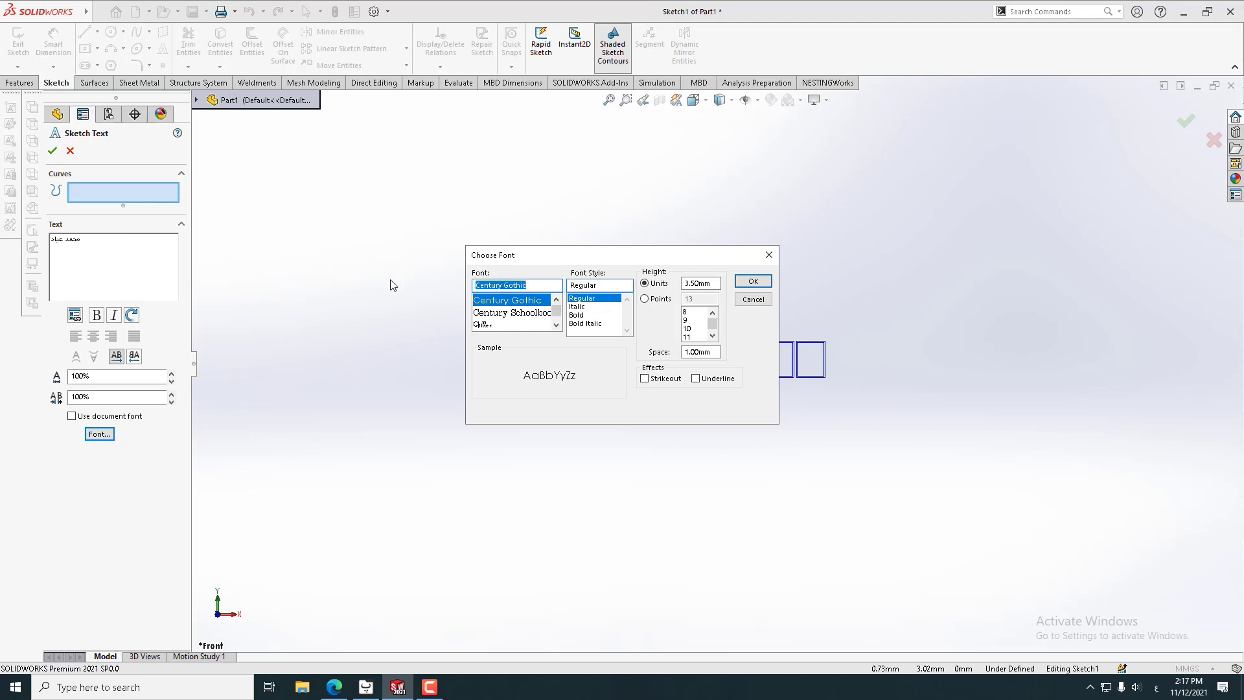
left_click(753, 281)
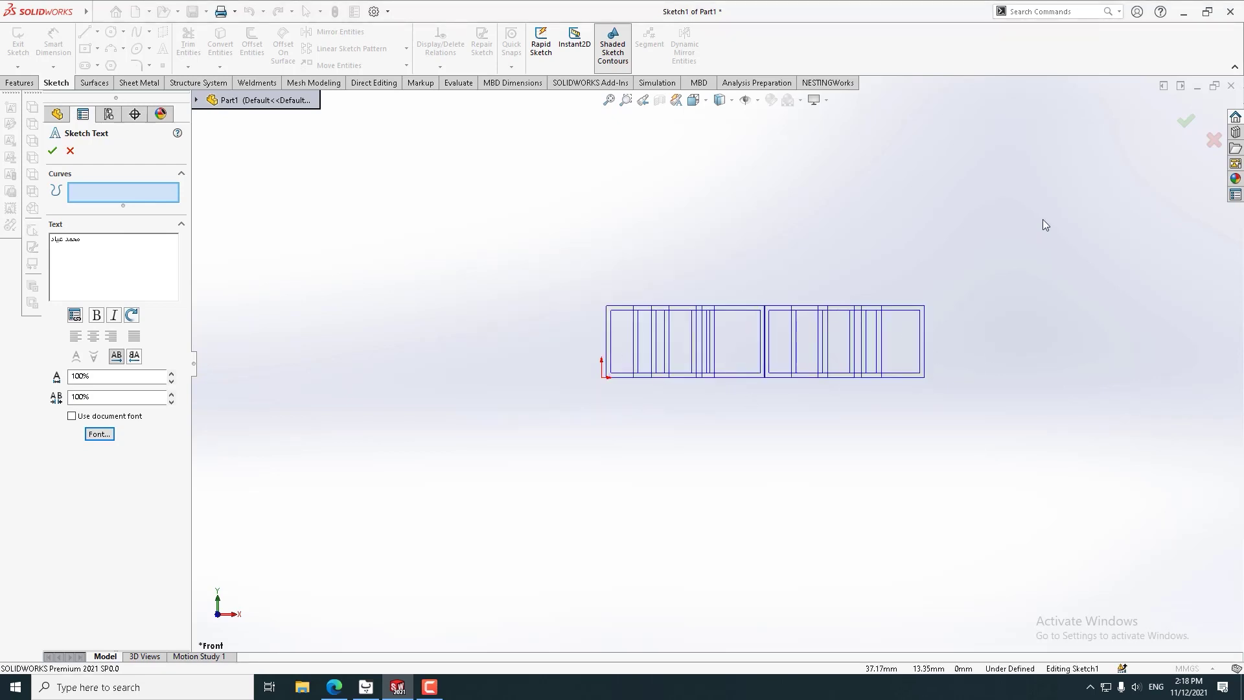
key("Escape")
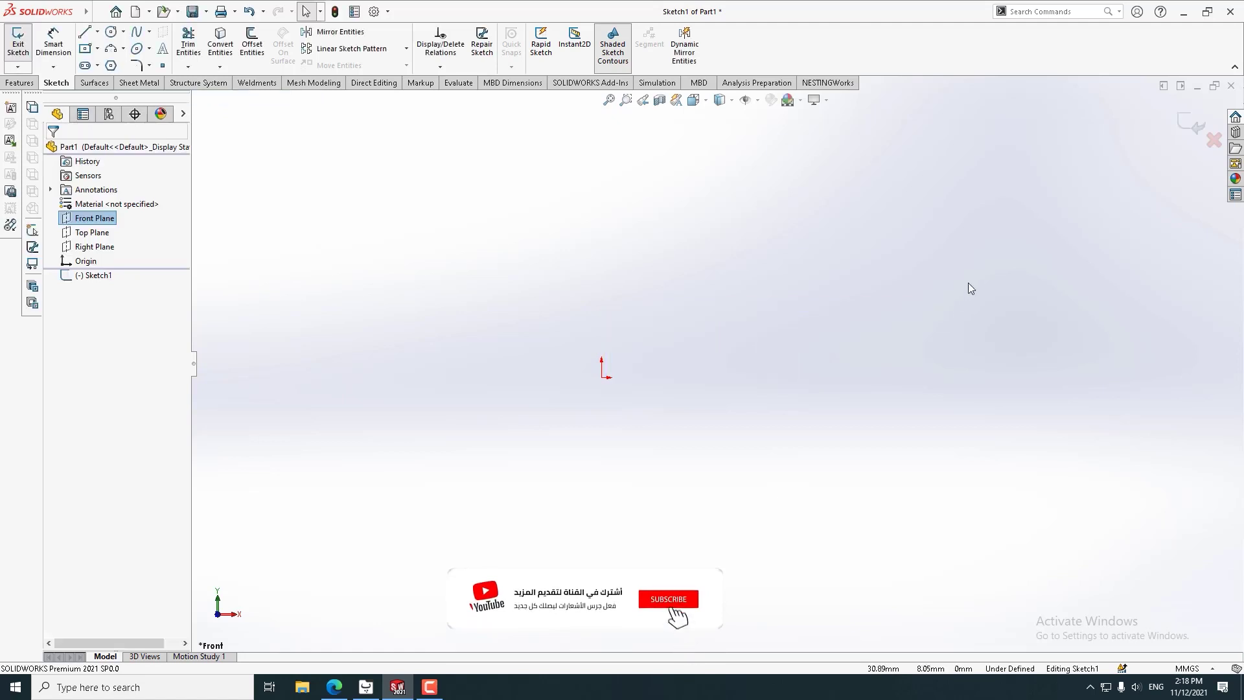
scroll(653, 346, "down", 2)
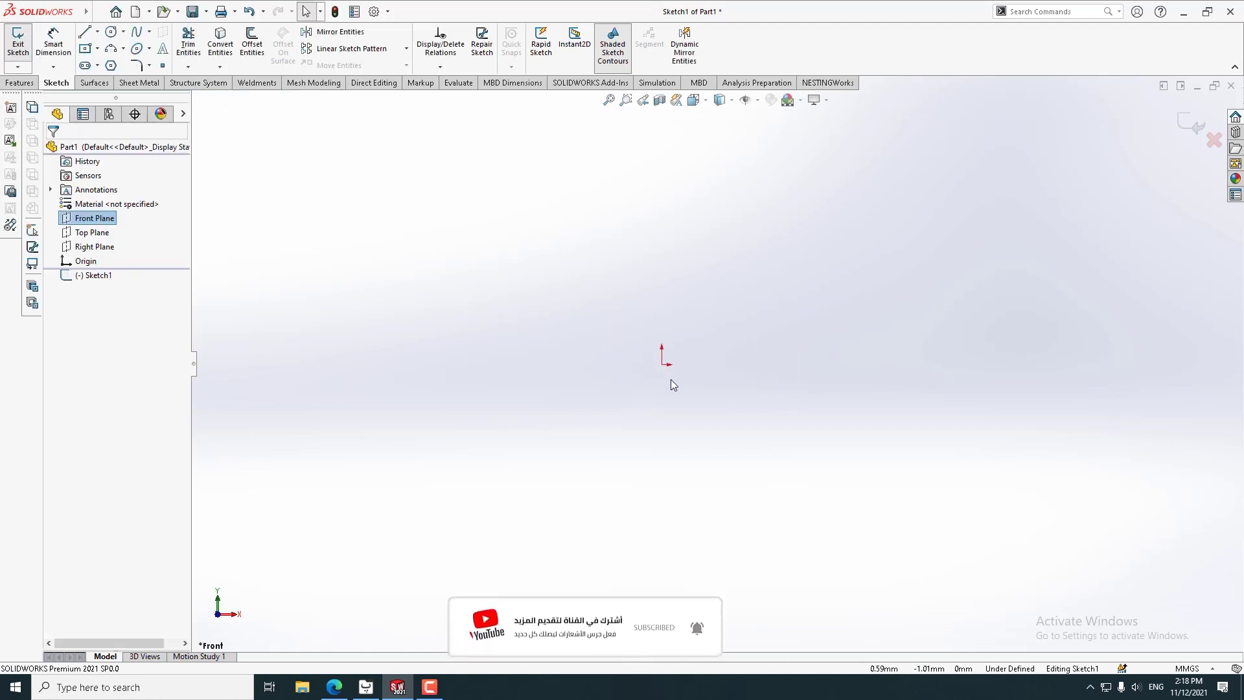
scroll(661, 376, "down", 1)
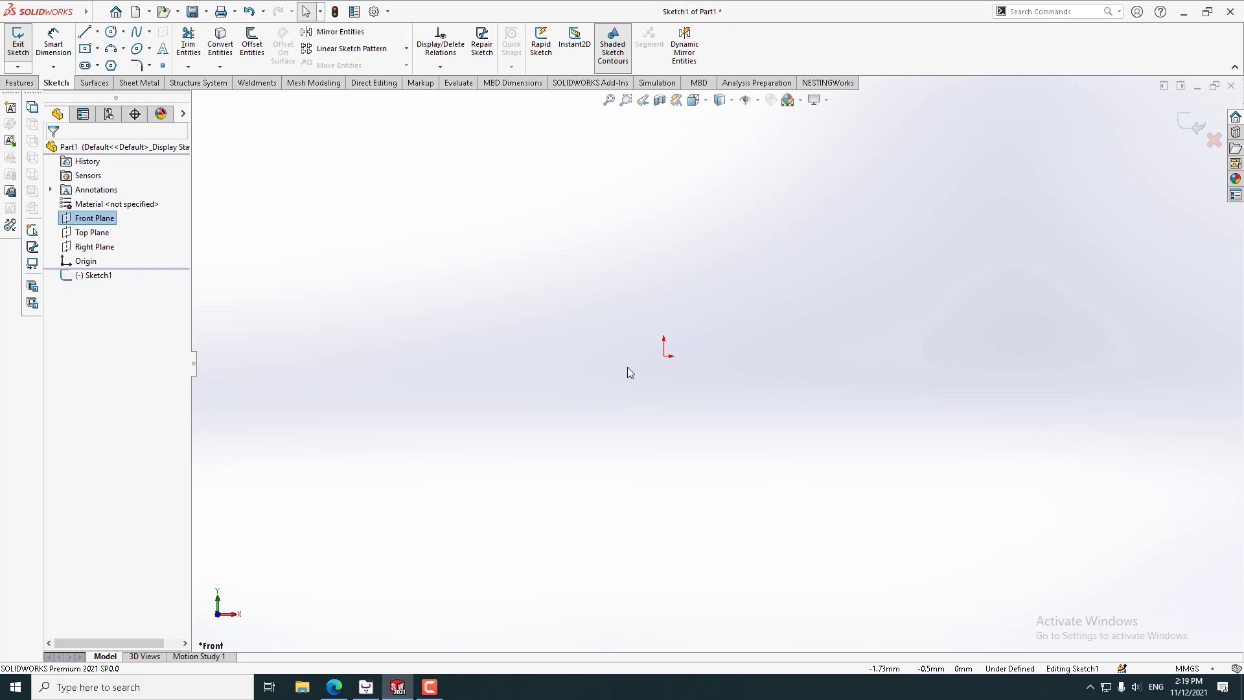
- Bring up ParsiNegar and start a fresh converter document, discarding unsaved changes
left_click(373, 689)
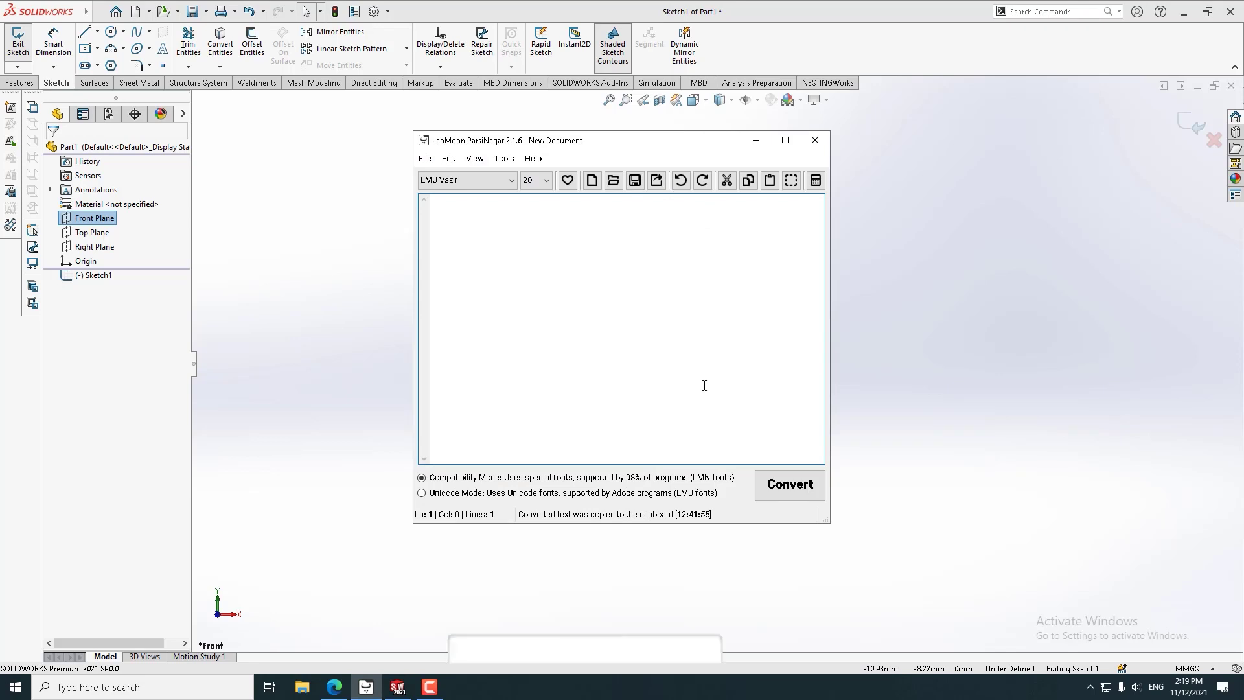
type("lp")
key("BackSpace")
key("BackSpace")
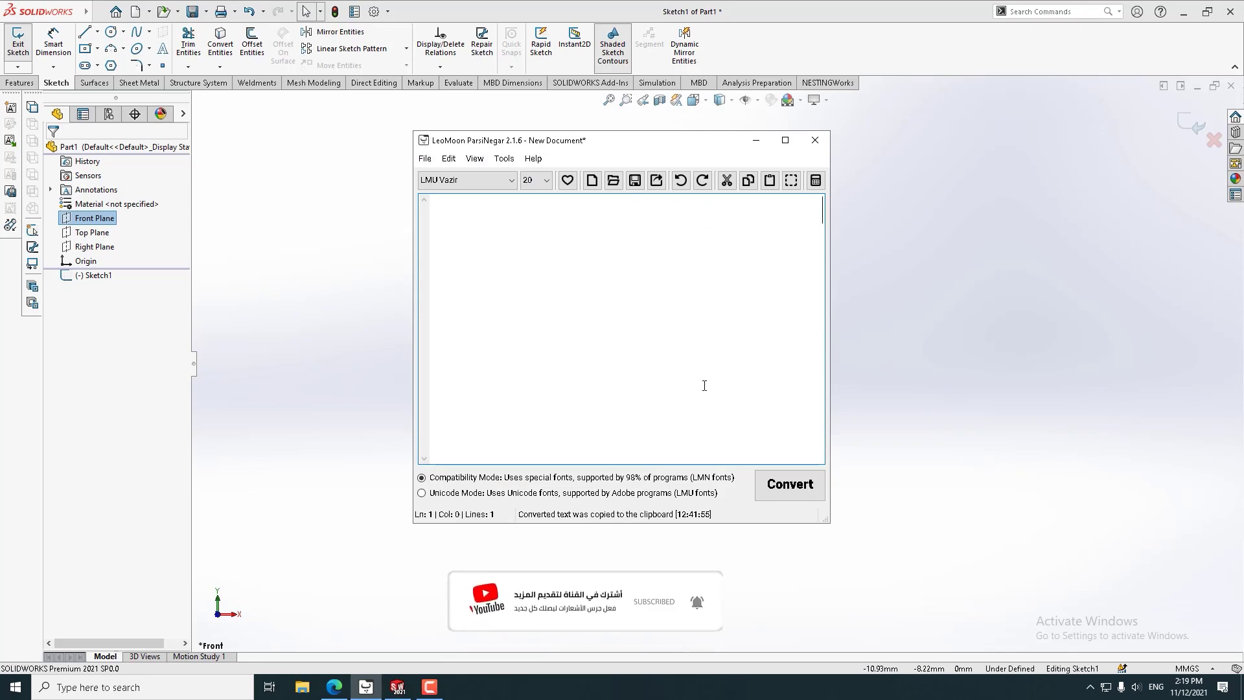
left_click(613, 185)
key("Escape")
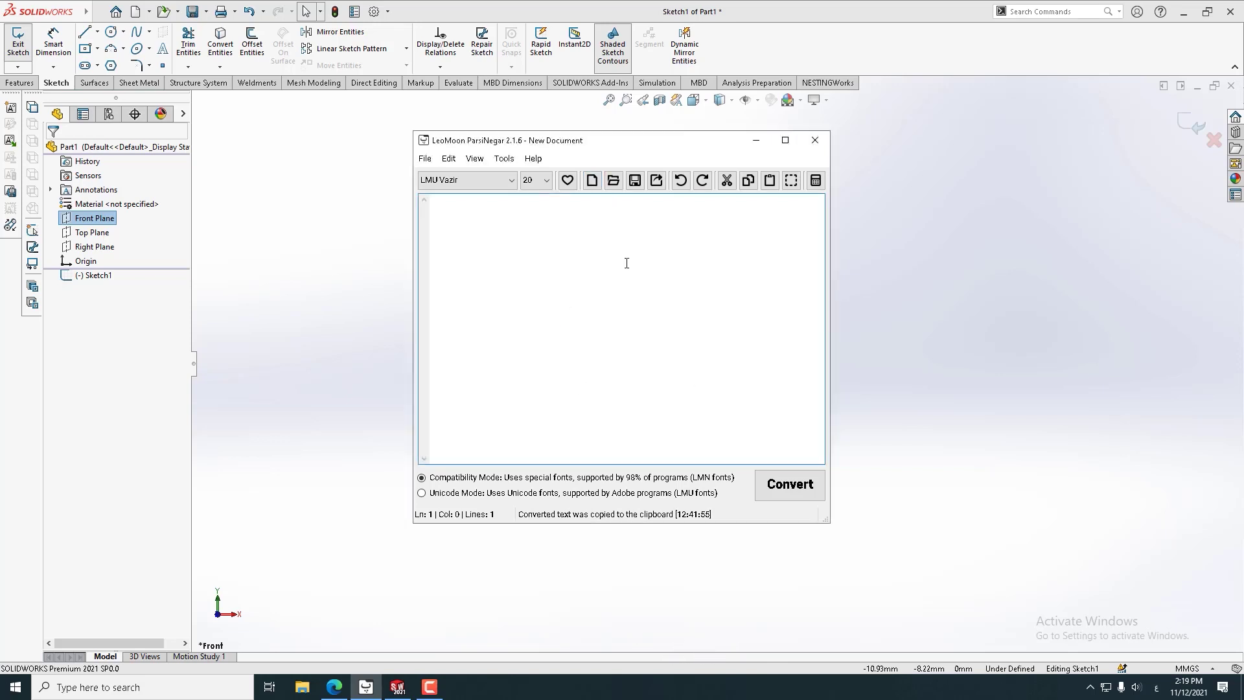
- Convert 'السلام علیکم ورحمة الله وبركاته' to the clipboard and minimize ParsiNegar
type("محم")
key("BackSpace")
key("BackSpace")
type("السلام")
type(" علیکم ورحمة الله وبر")
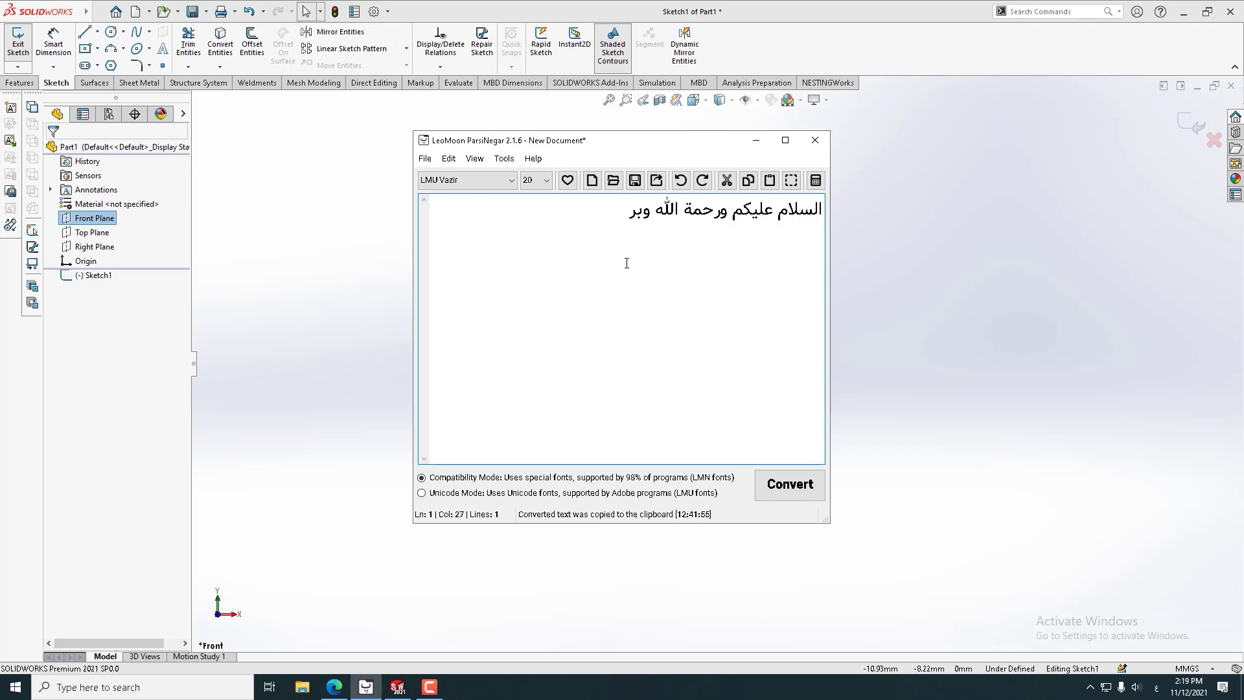
type("كاته")
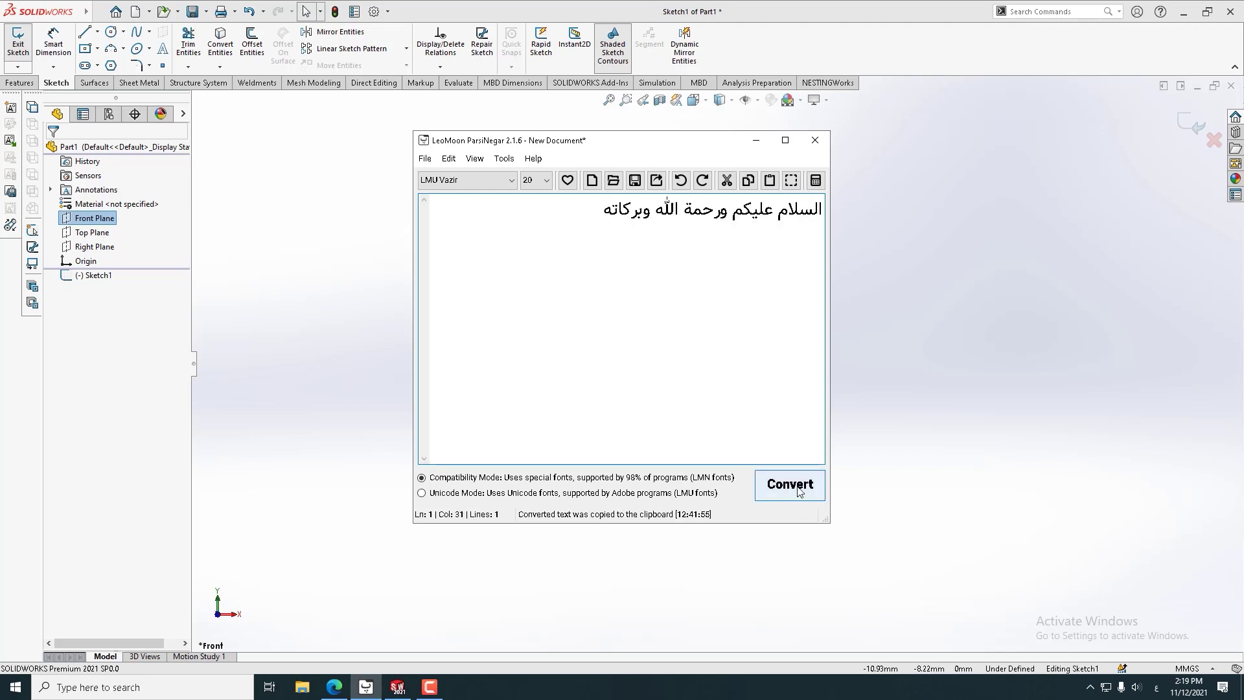
left_click(790, 485)
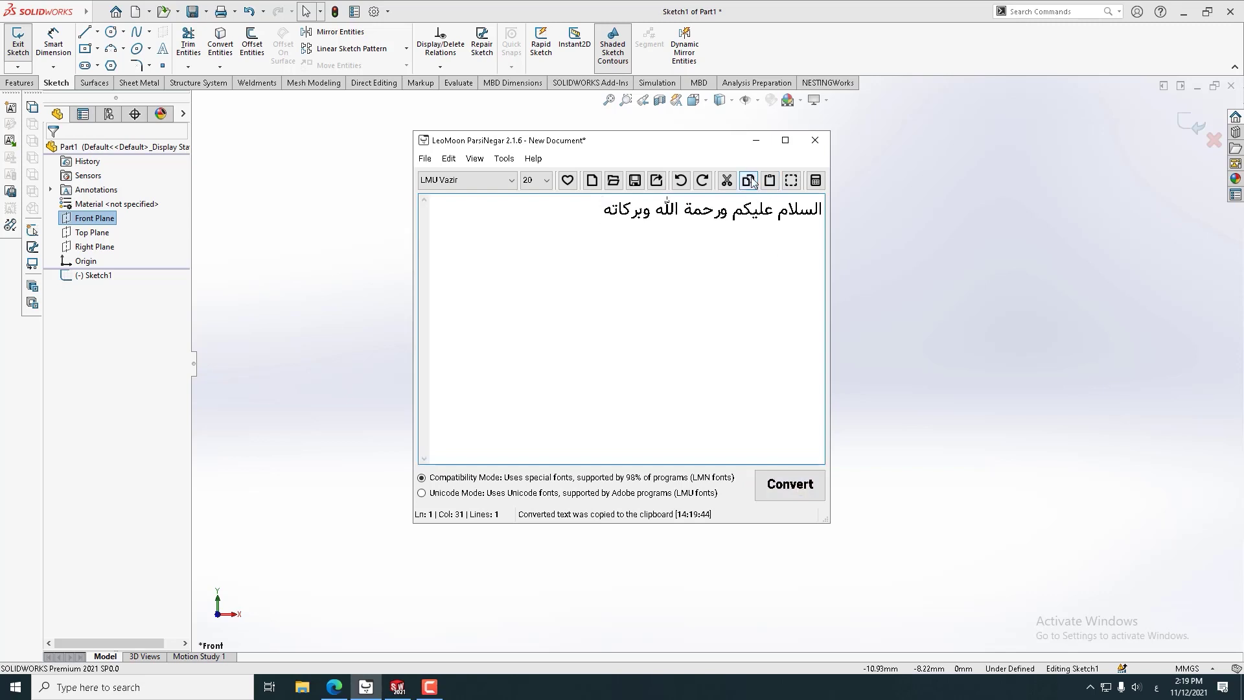
left_click(756, 140)
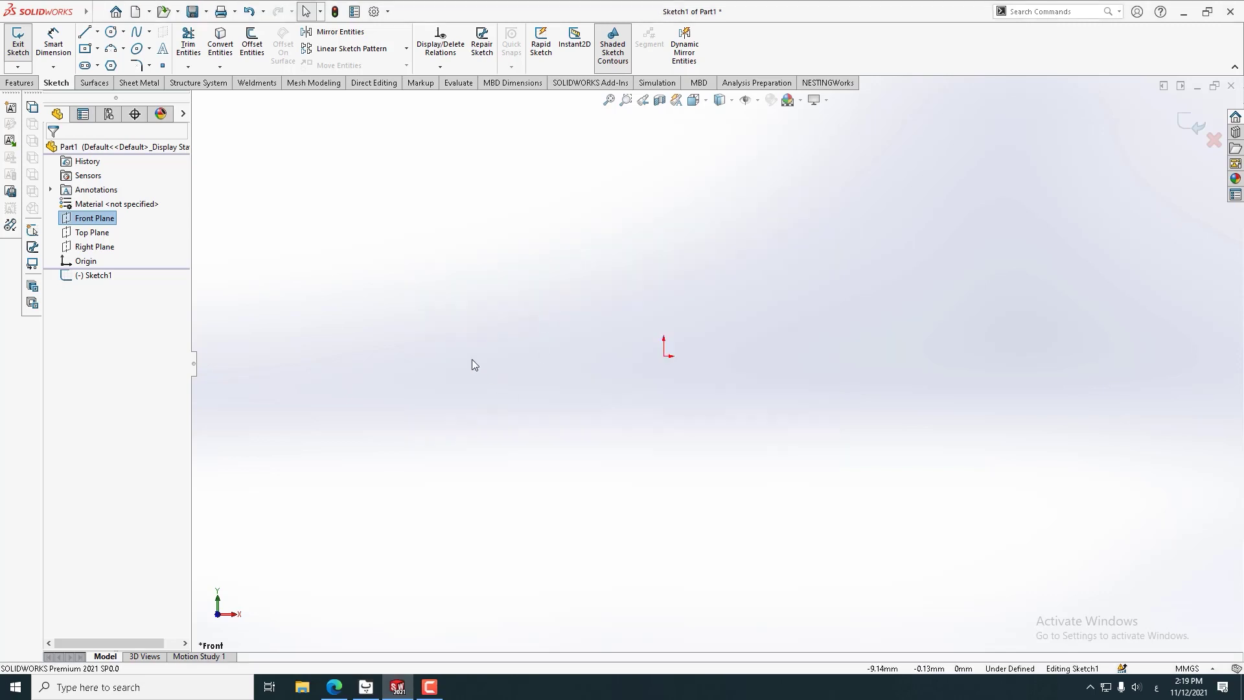
- Paste the converted greeting as new sketch text and turn off Use document font
left_click(163, 48)
left_click(75, 258)
key("ctrl+v")
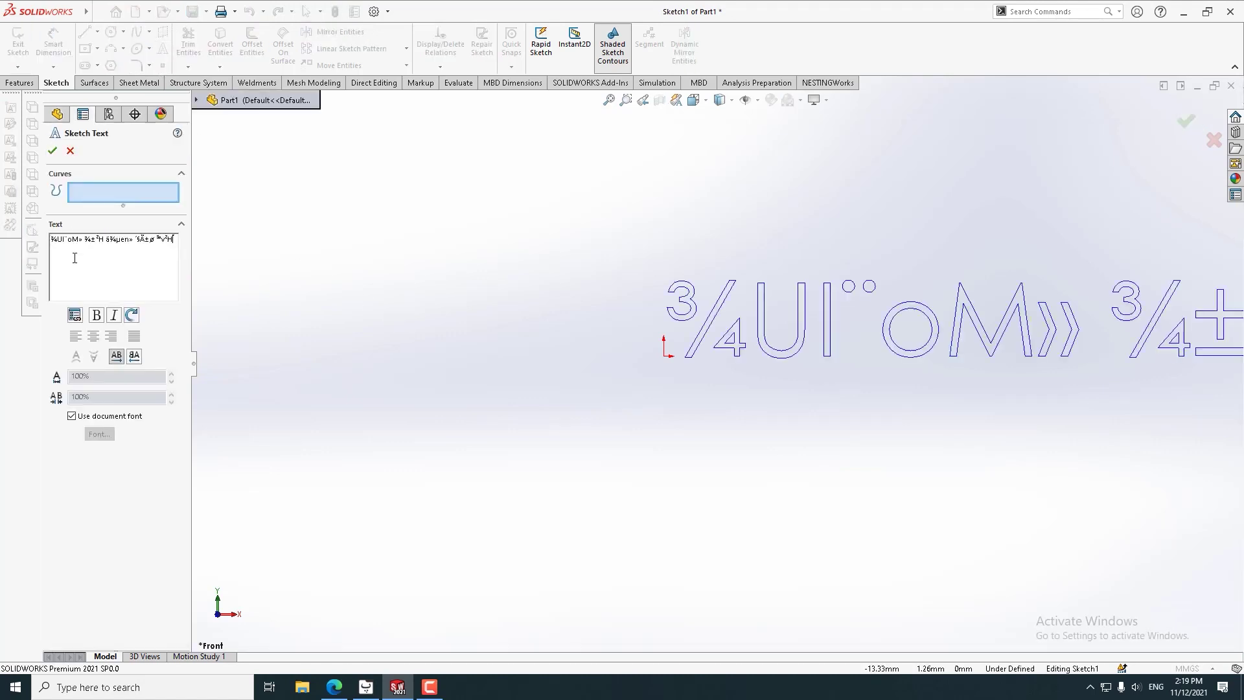
scroll(1007, 380, "up", 3)
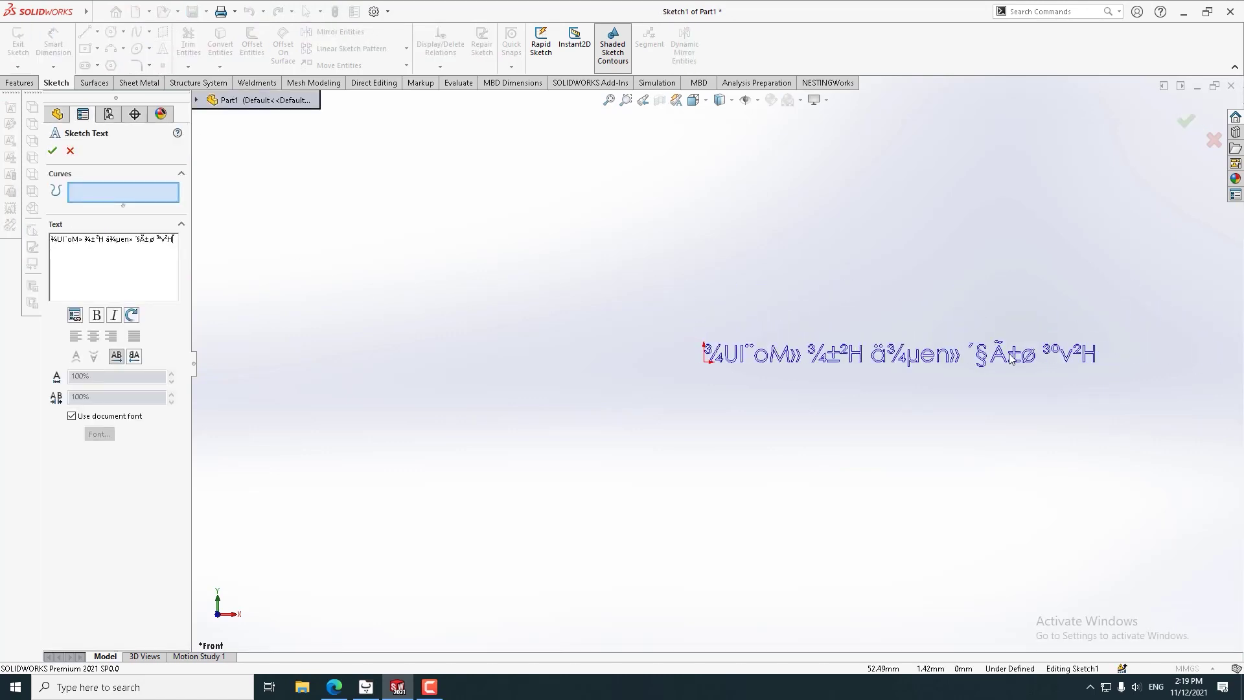
scroll(966, 386, "down", 2)
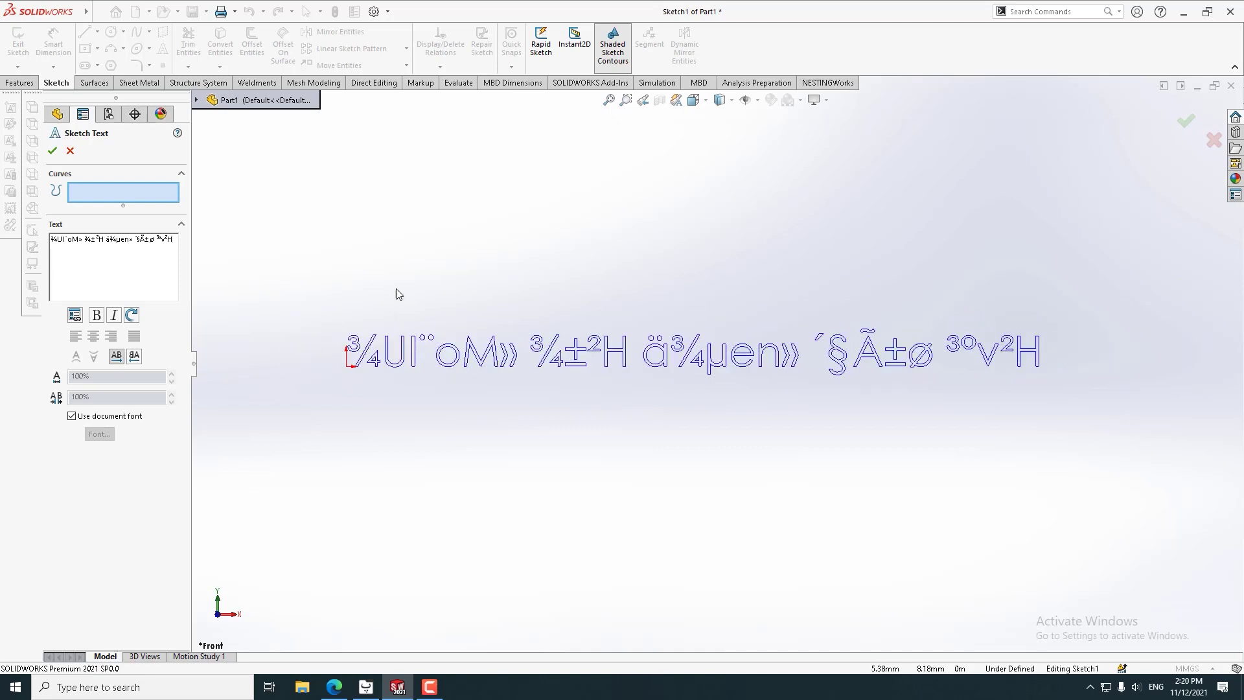
left_click(71, 415)
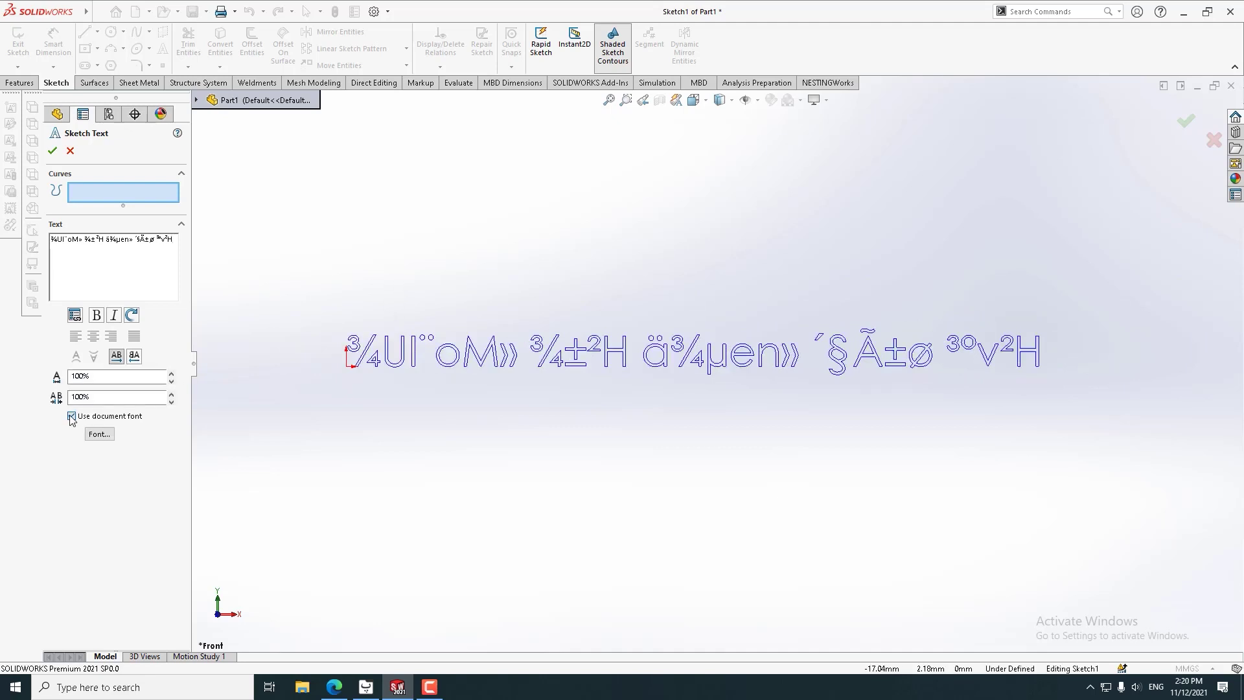
- Set the sketch text font to LMN Abshar, Bold, with a 10 mm height
left_click(99, 434)
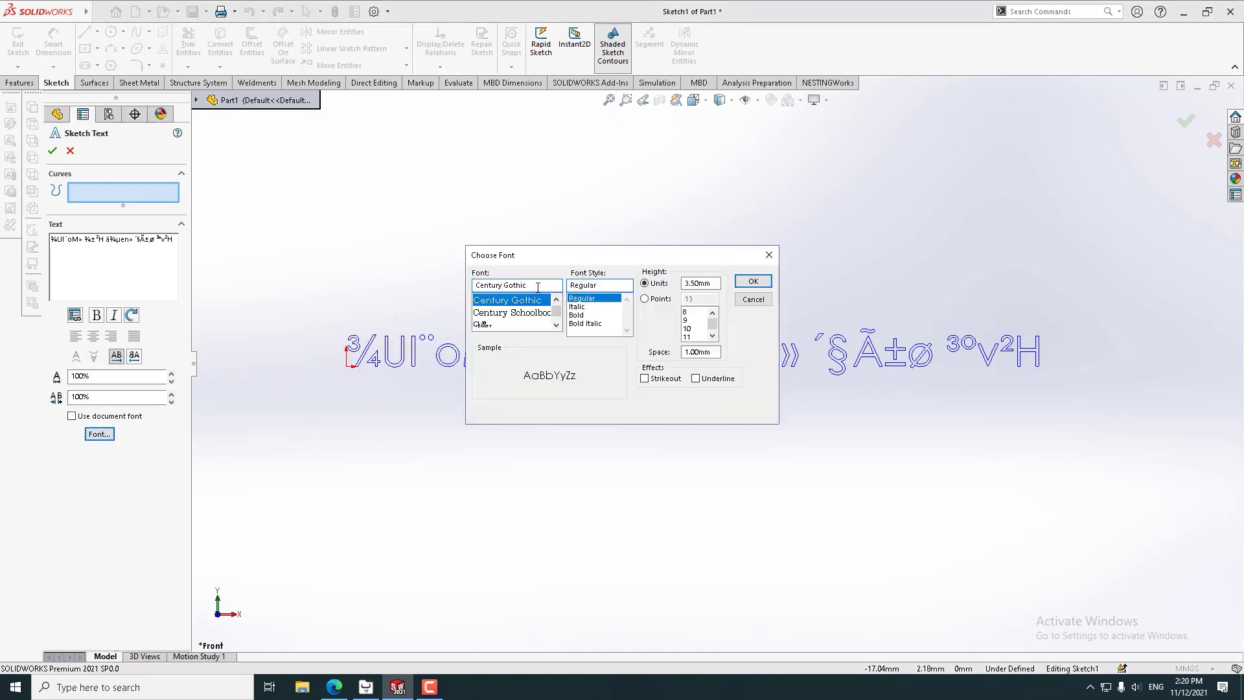
left_click(538, 287)
type("Imn")
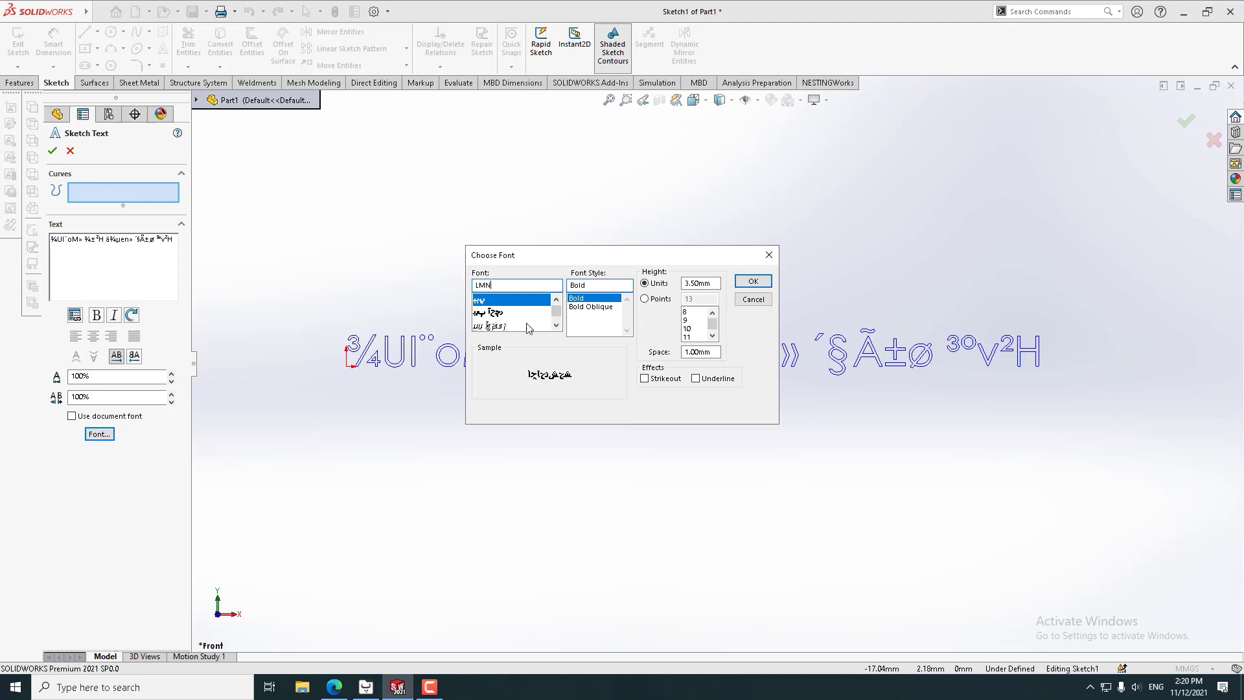
left_click(488, 326)
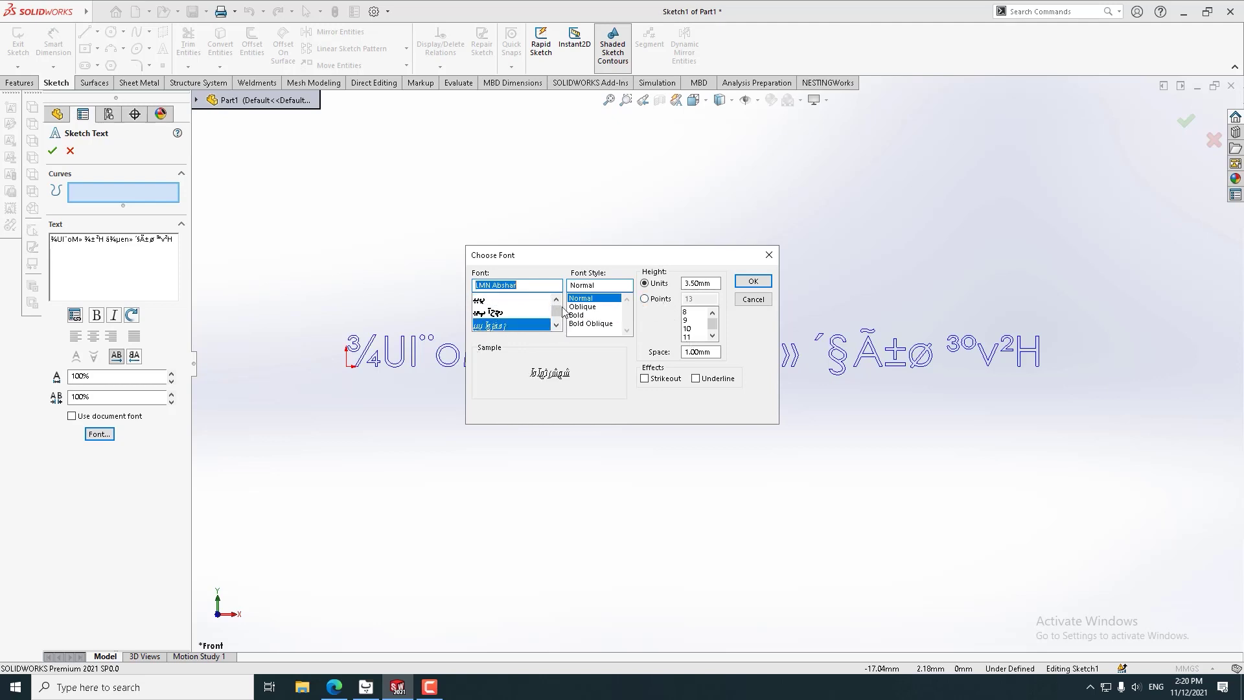
left_click(589, 316)
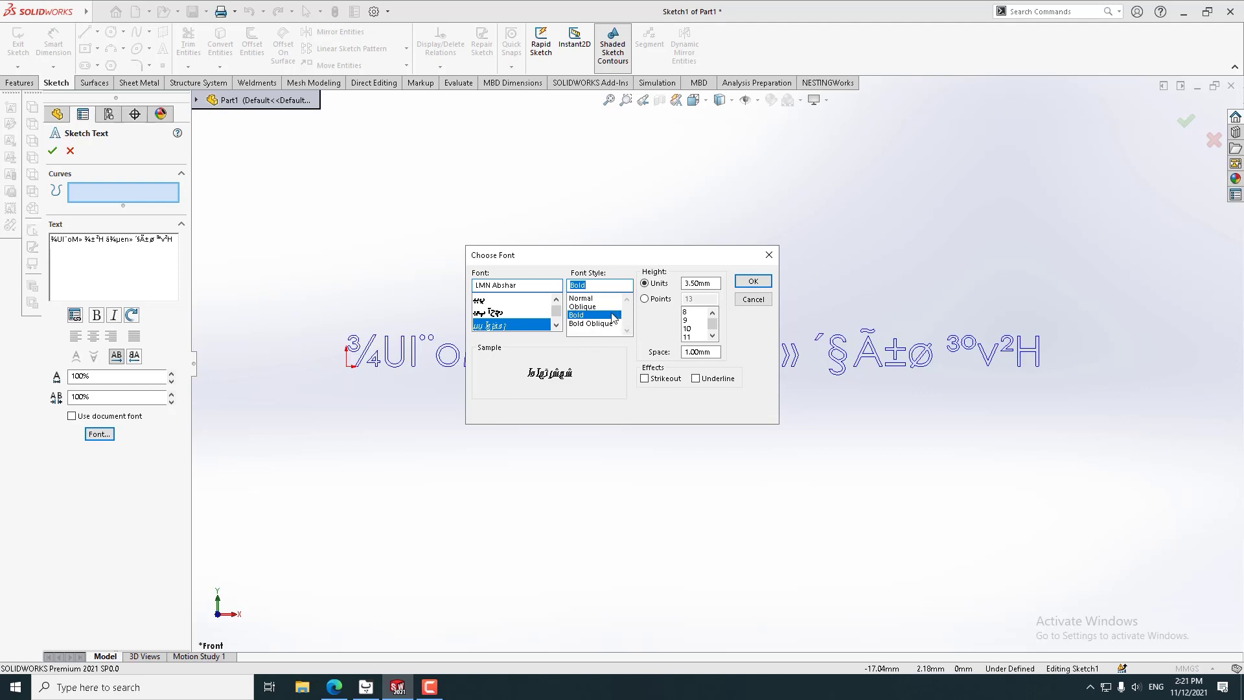
left_click_drag(719, 285, 666, 292)
type("10")
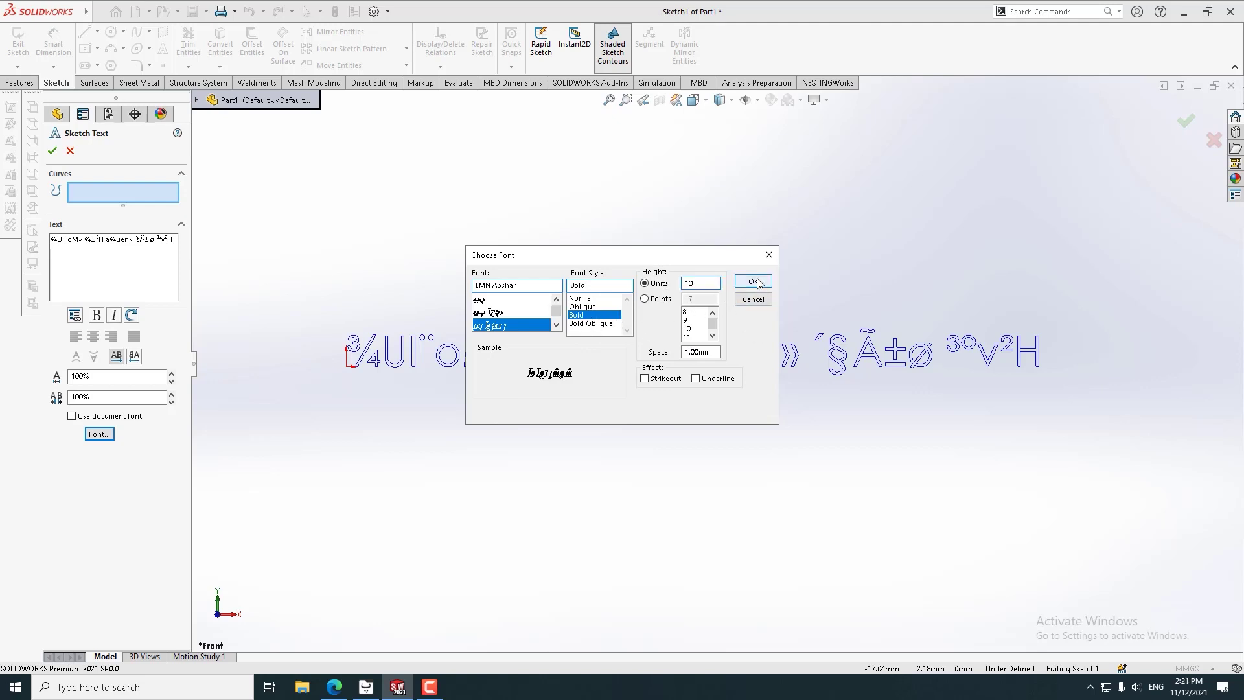
left_click(753, 281)
- Switch the greeting to a different, blockier Arabic font
scroll(893, 365, "down", 3)
scroll(907, 369, "down", 3)
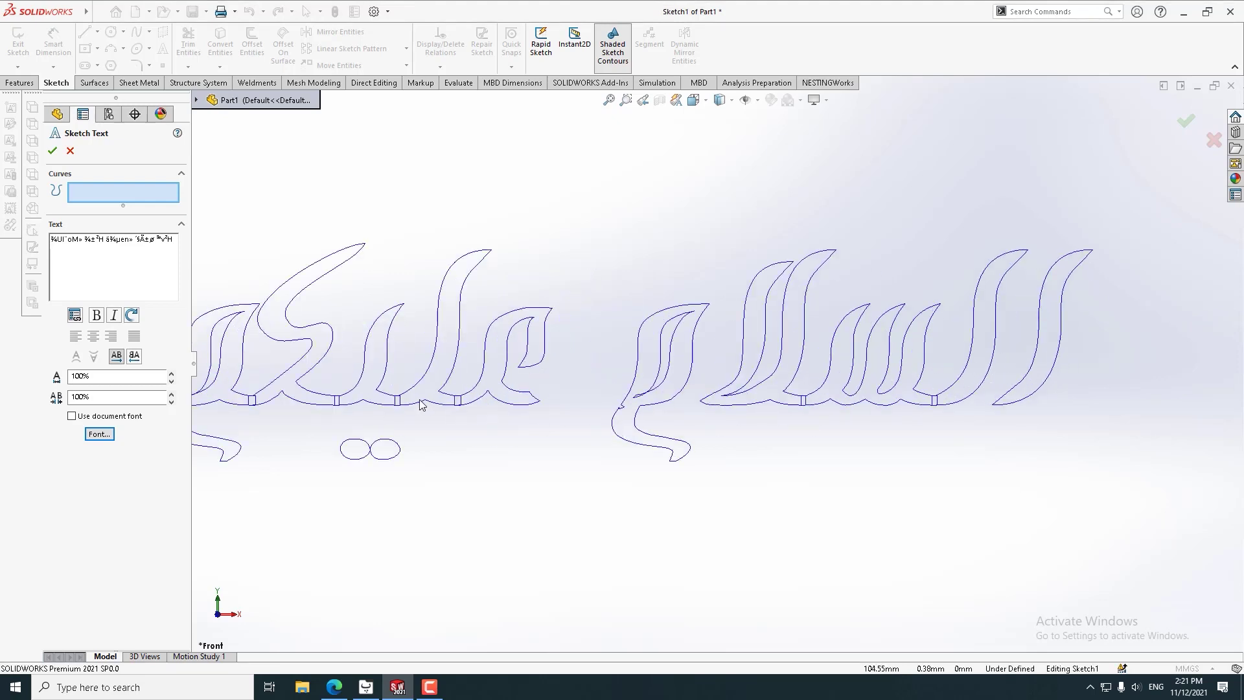
scroll(421, 405, "up", 3)
scroll(416, 374, "up", 3)
scroll(417, 375, "down", 2)
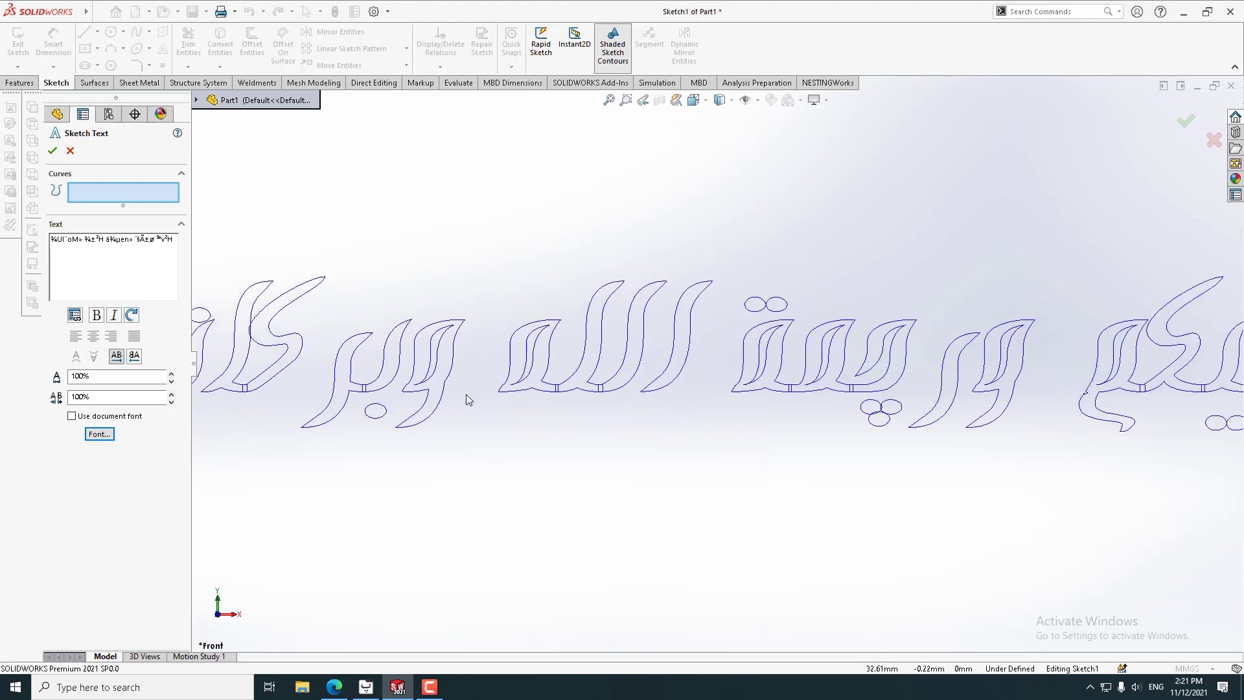
scroll(389, 370, "down", 1)
left_click(107, 438)
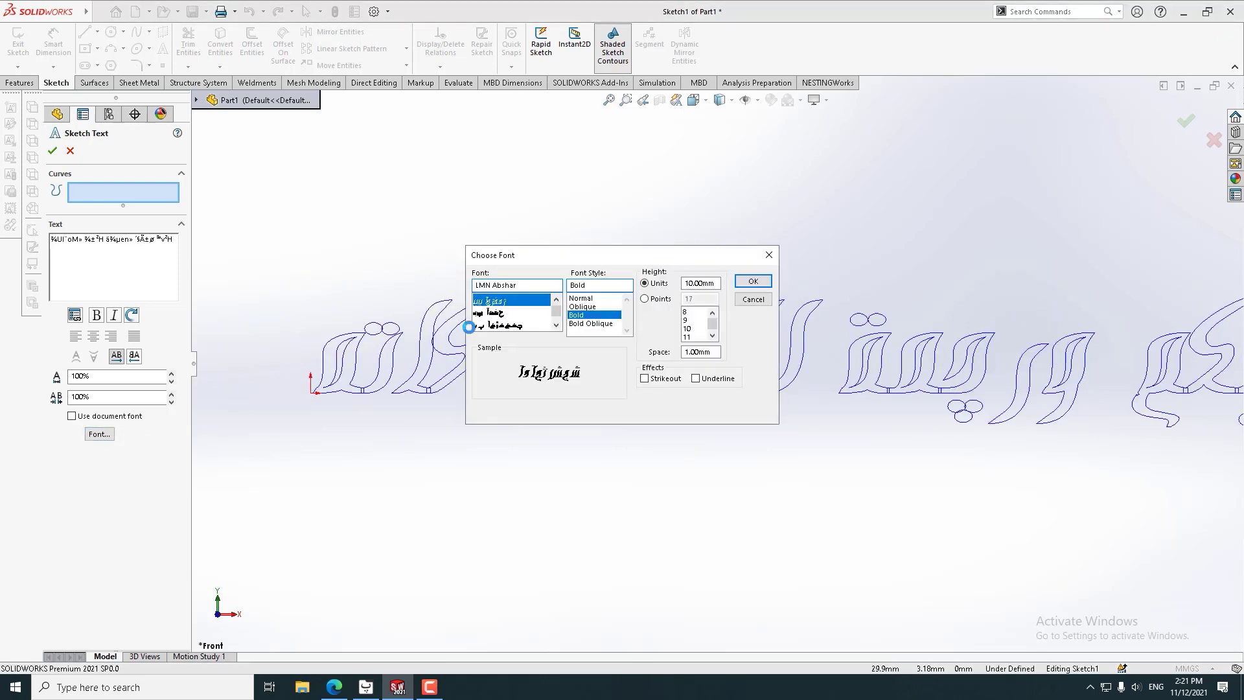
left_click(546, 314)
left_click(753, 280)
scroll(843, 375, "up", 3)
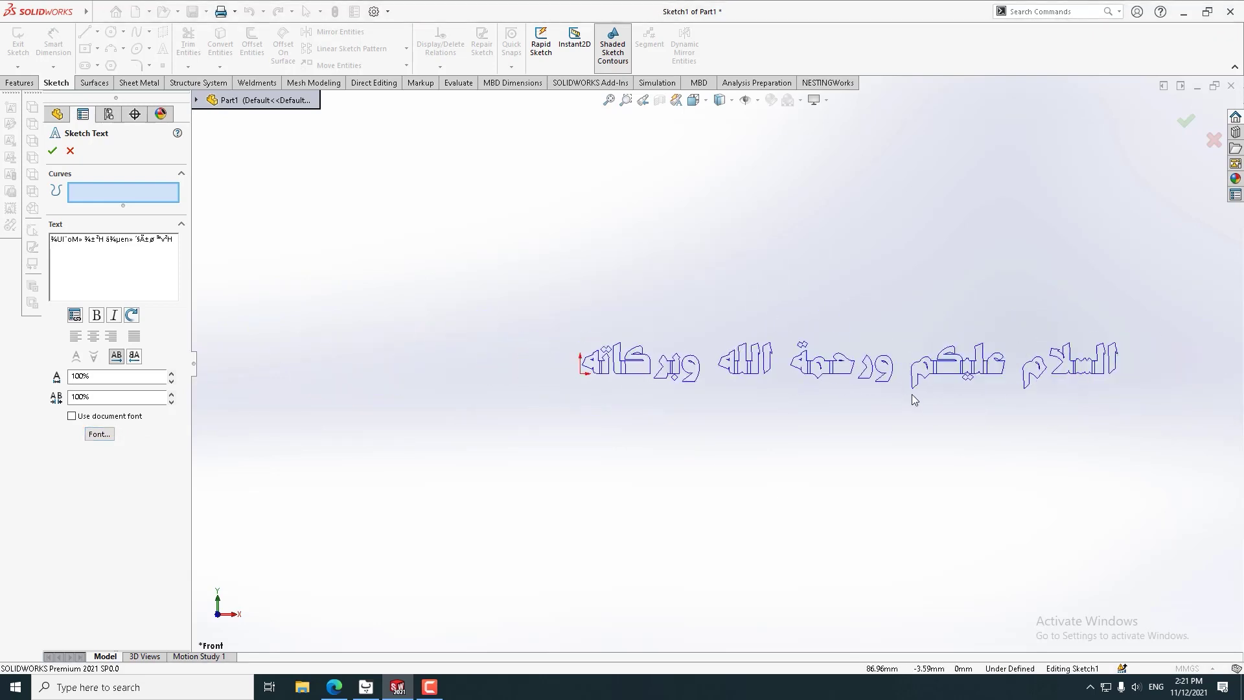
scroll(982, 402, "down", 2)
scroll(981, 402, "down", 2)
scroll(674, 434, "up", 2)
scroll(674, 434, "up", 2)
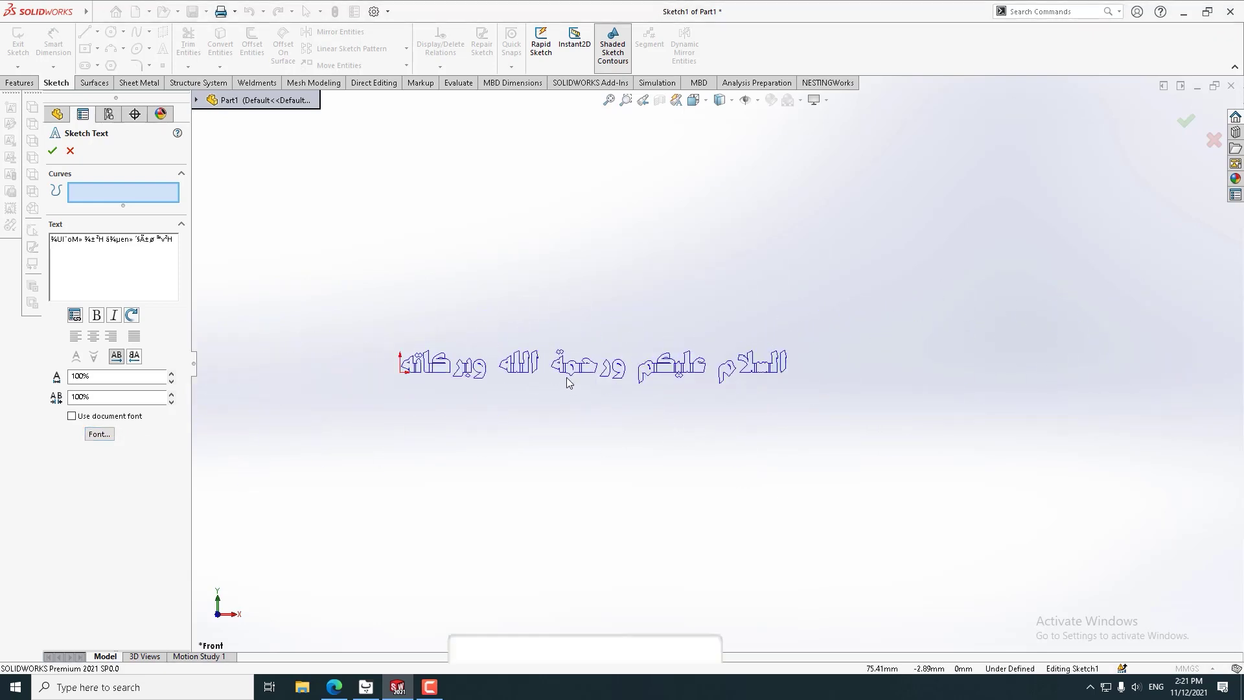
scroll(655, 402, "down", 2)
scroll(652, 398, "down", 2)
scroll(652, 397, "up", 1)
scroll(713, 388, "up", 2)
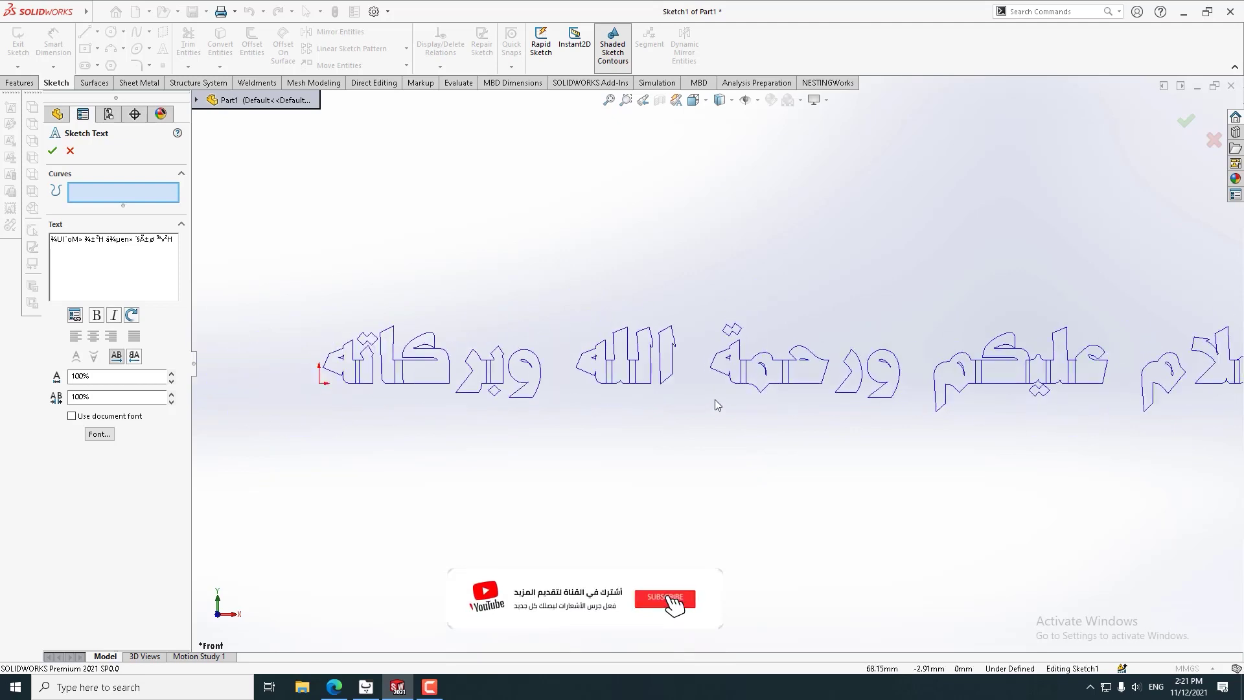
scroll(905, 377, "down", 2)
scroll(905, 378, "down", 2)
scroll(952, 375, "down", 2)
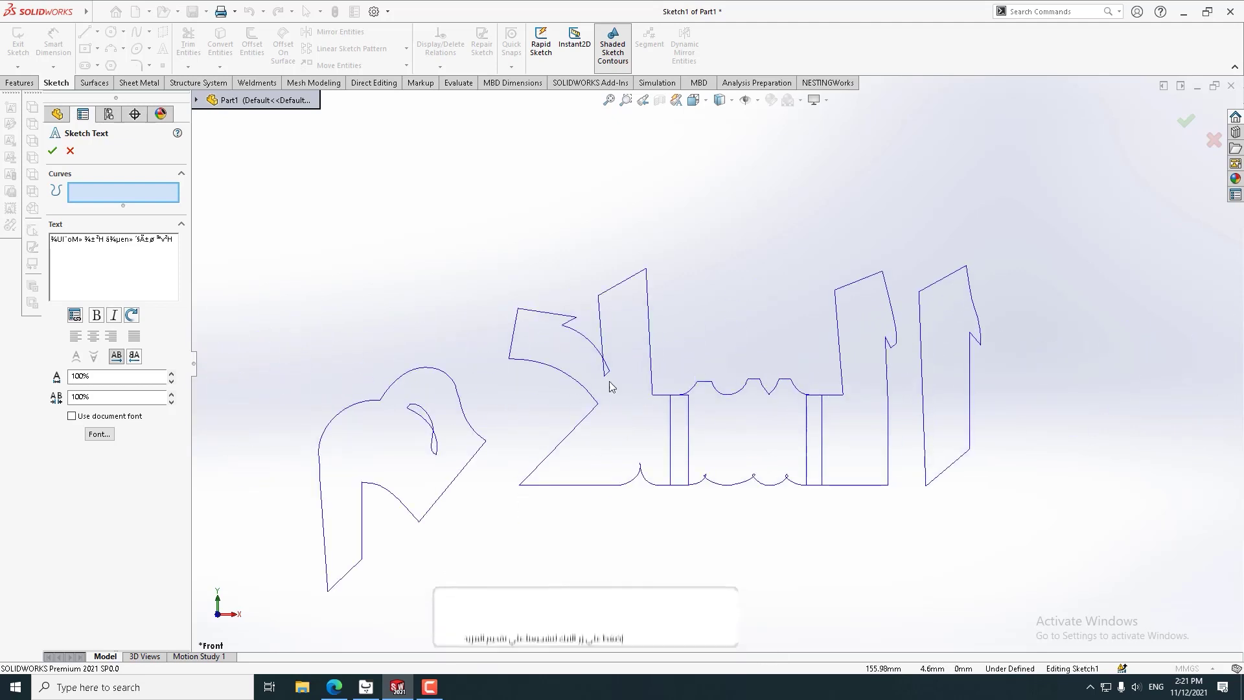
scroll(483, 423, "up", 2)
scroll(519, 402, "up", 1)
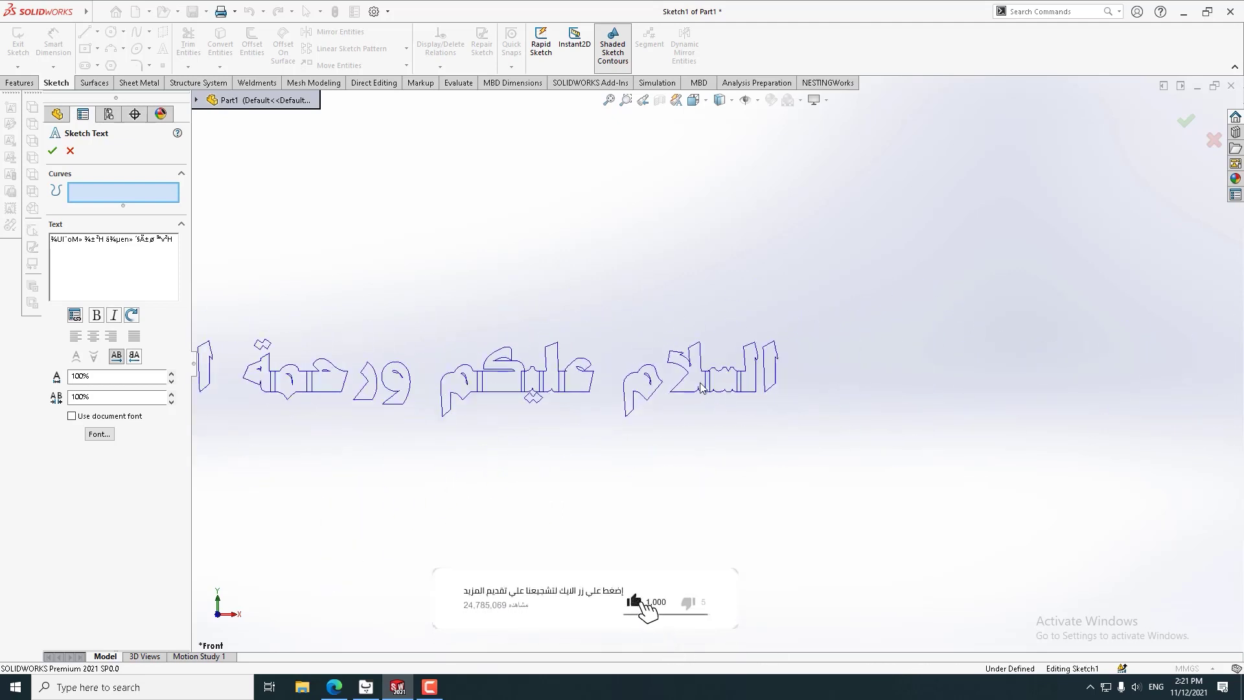
scroll(551, 383, "up", 1)
scroll(578, 369, "down", 3)
scroll(579, 369, "down", 1)
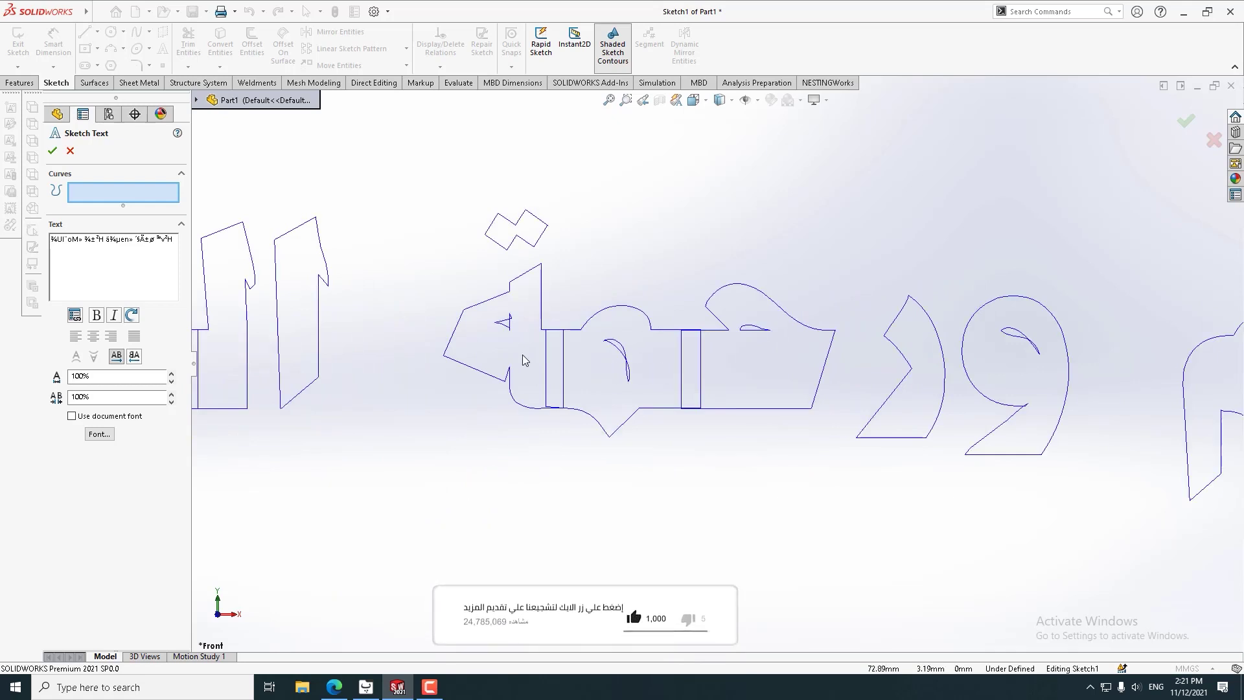
scroll(514, 319, "up", 2)
scroll(271, 326, "up", 1)
- Commit the sketch text and clear the selection
left_click(52, 150)
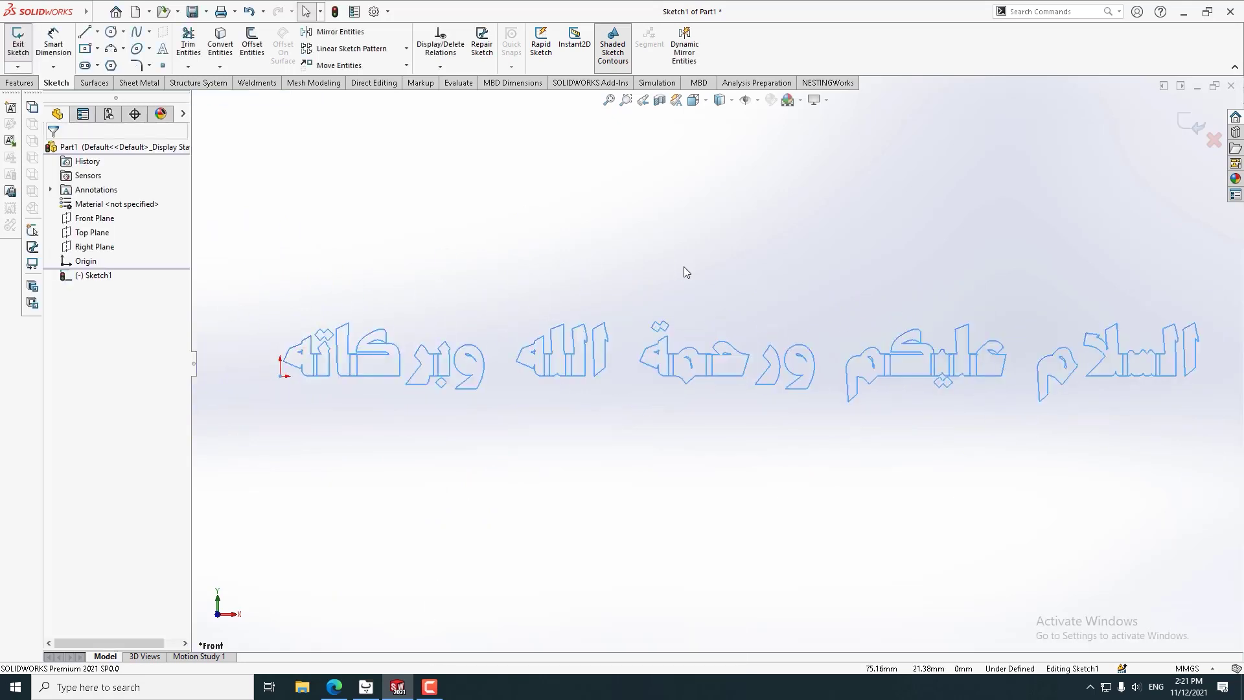
scroll(683, 292, "up", 3)
scroll(658, 351, "down", 2)
scroll(659, 351, "down", 1)
scroll(671, 312, "up", 3)
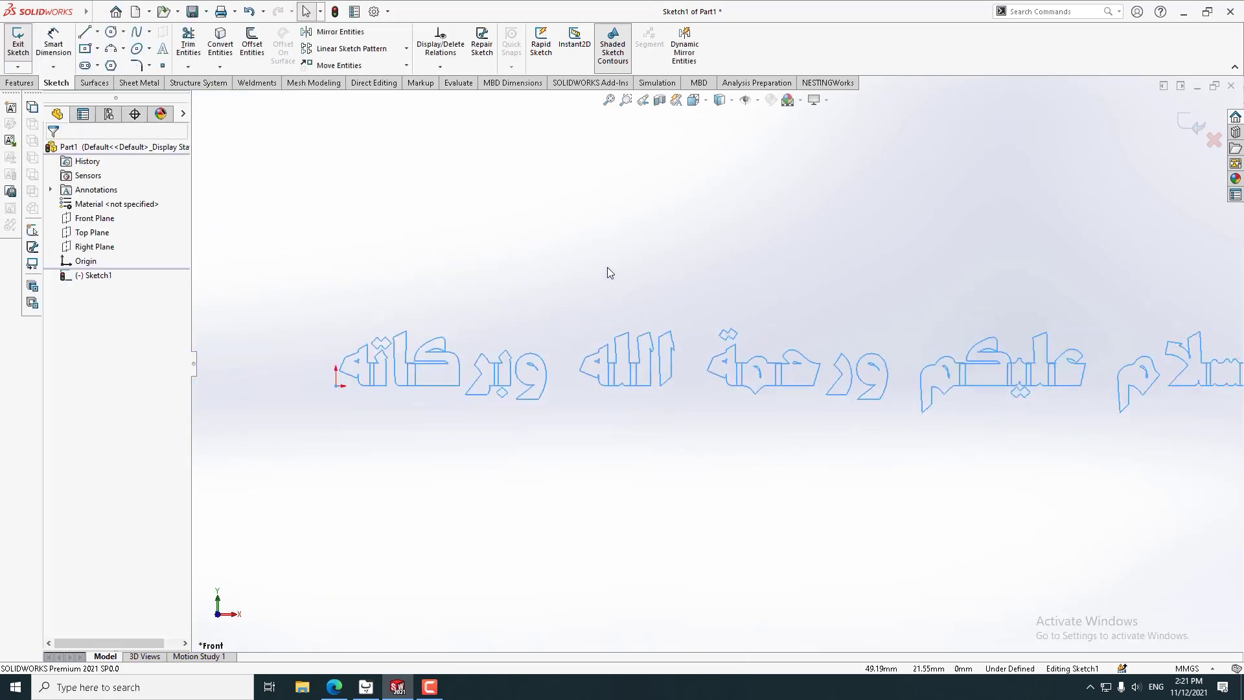
scroll(608, 267, "up", 1)
left_click(596, 254)
scroll(661, 311, "down", 2)
scroll(842, 364, "down", 3)
scroll(842, 364, "down", 1)
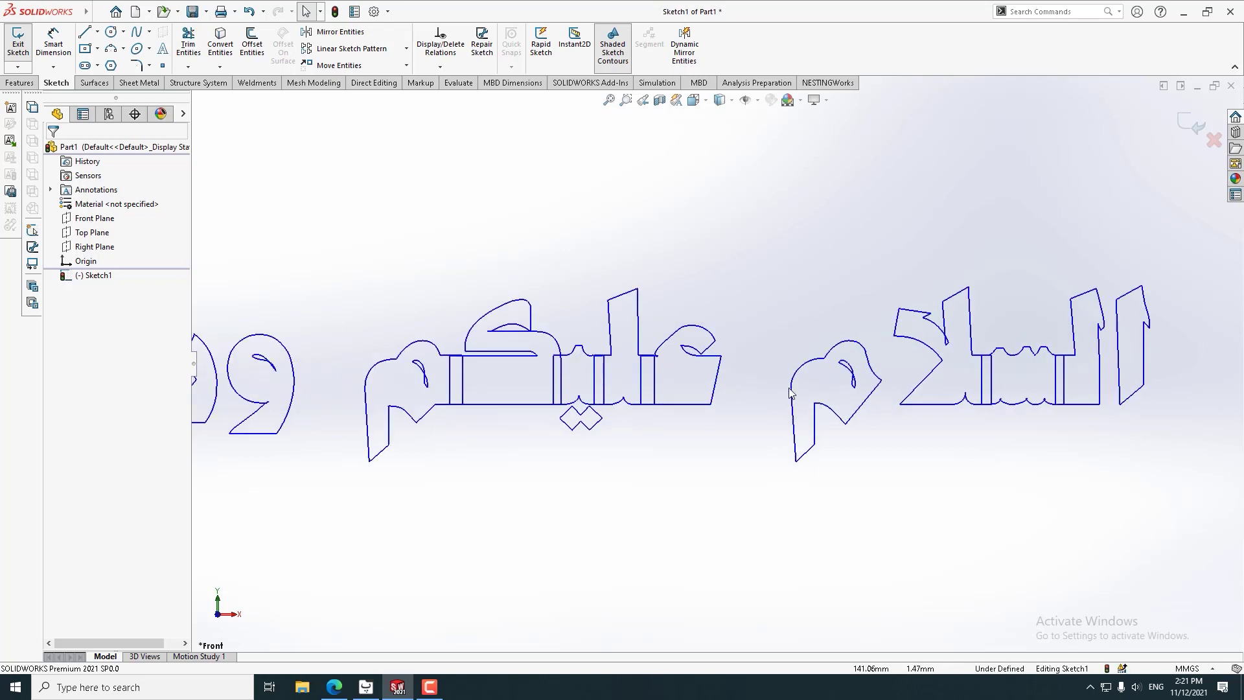
scroll(924, 407, "up", 1)
scroll(1102, 389, "up", 2)
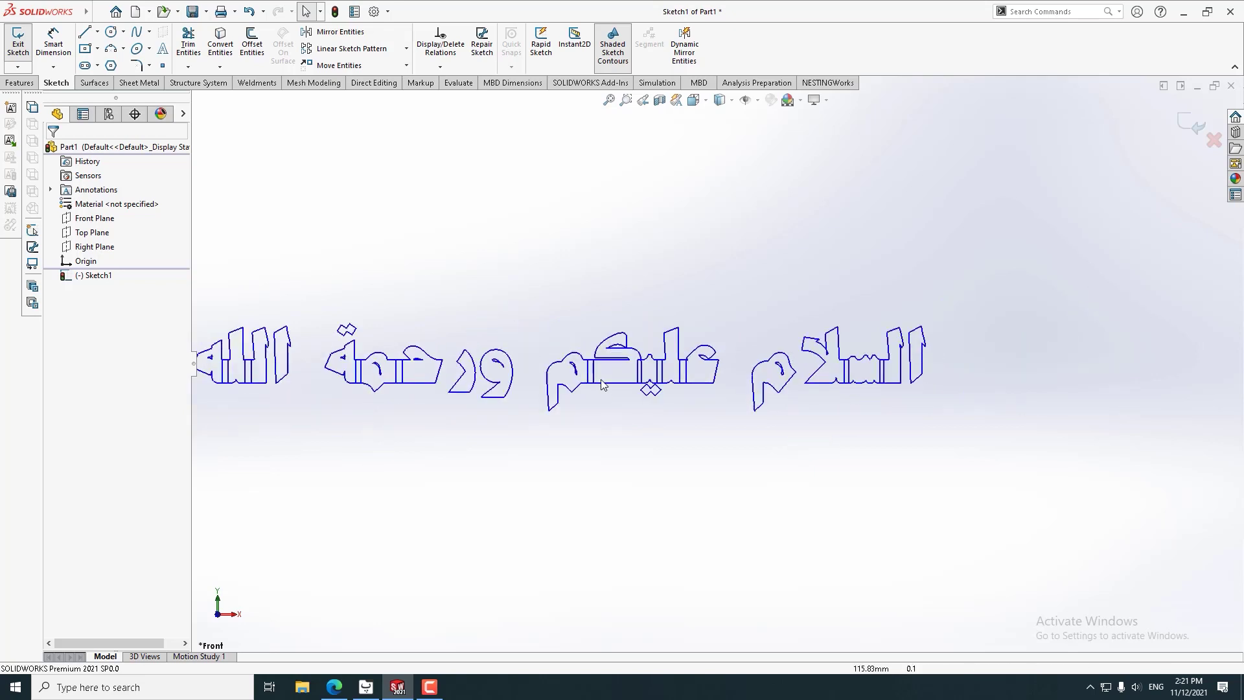
scroll(408, 363, "up", 1)
- Reopen the greeting text for editing and confirm it again
double_click(536, 366)
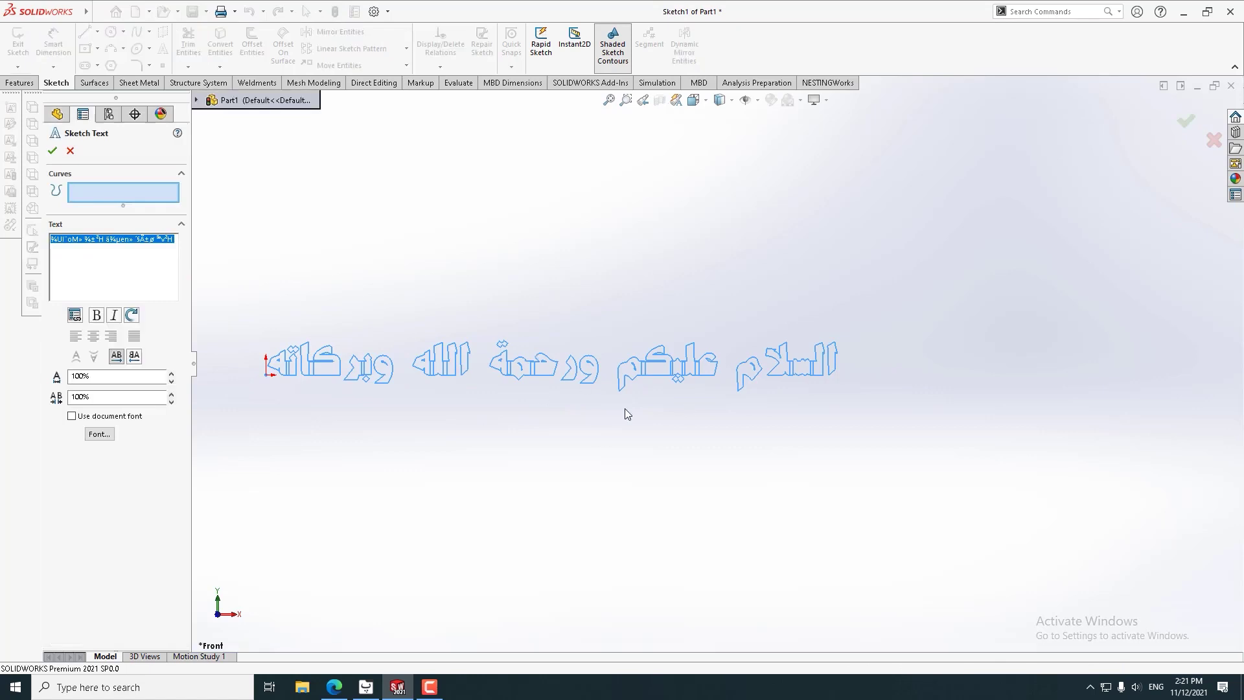
left_click(52, 150)
scroll(662, 318, "up", 1)
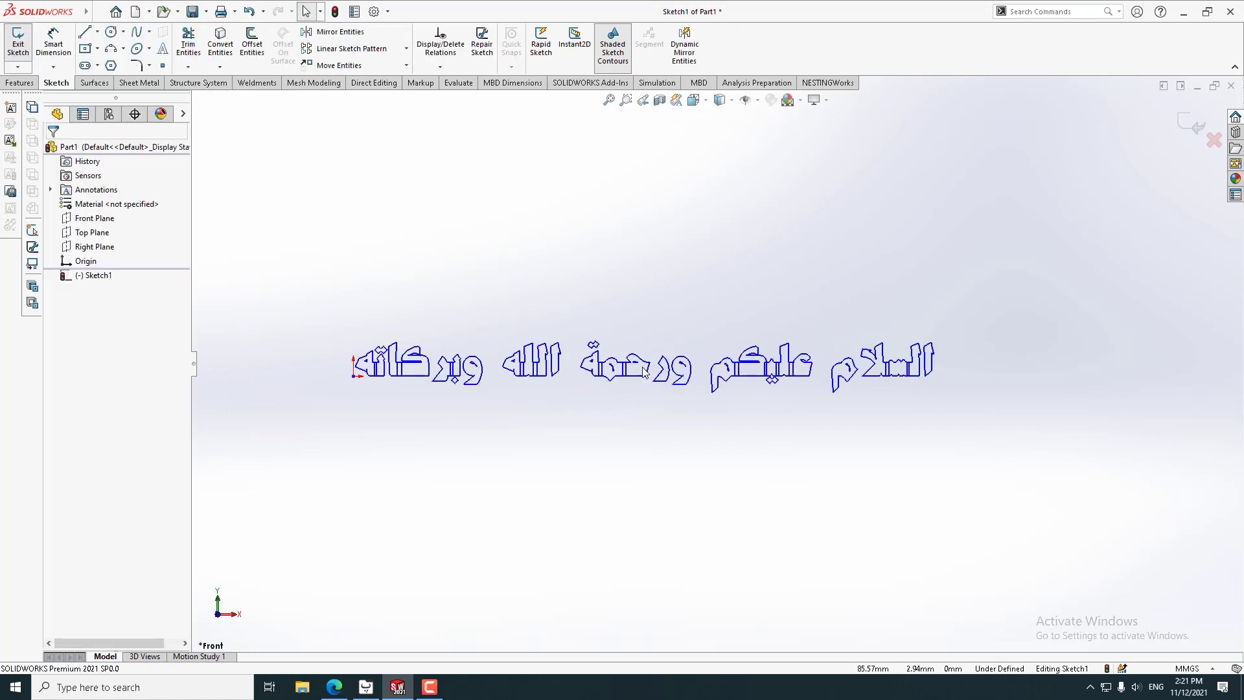
scroll(674, 327, "down", 3)
scroll(690, 340, "down", 1)
scroll(705, 350, "up", 2)
scroll(570, 353, "down", 1)
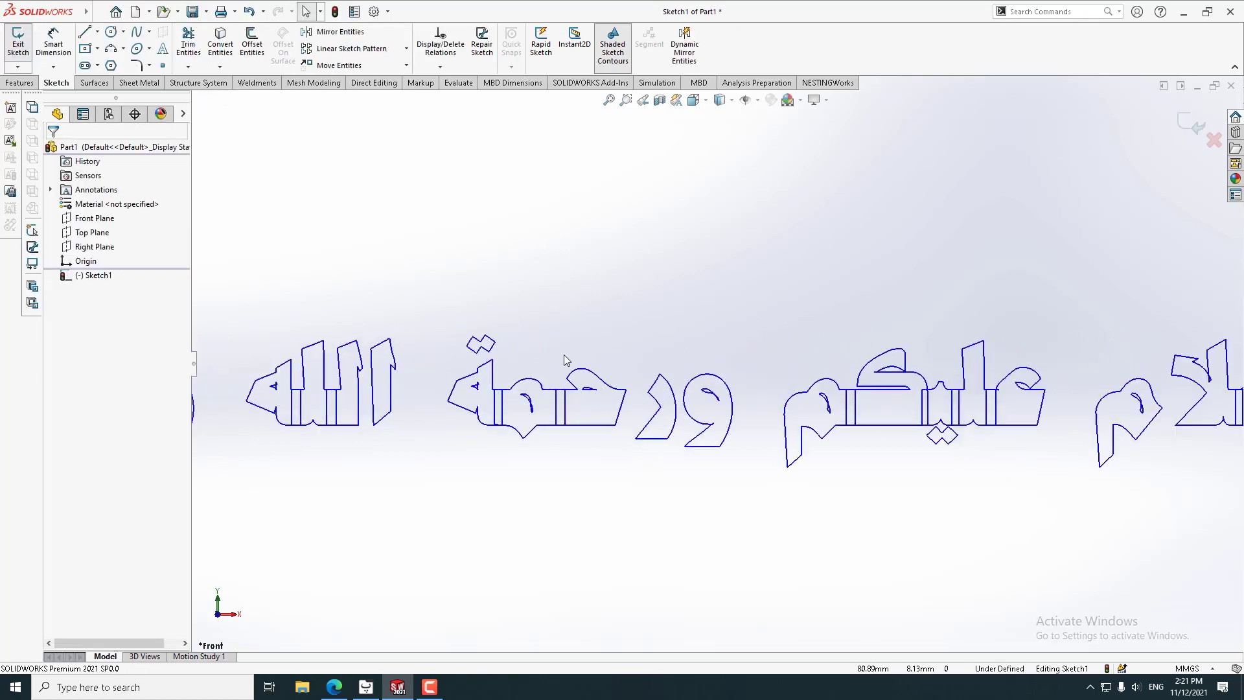
scroll(574, 346, "down", 2)
scroll(576, 344, "down", 1)
scroll(575, 344, "down", 1)
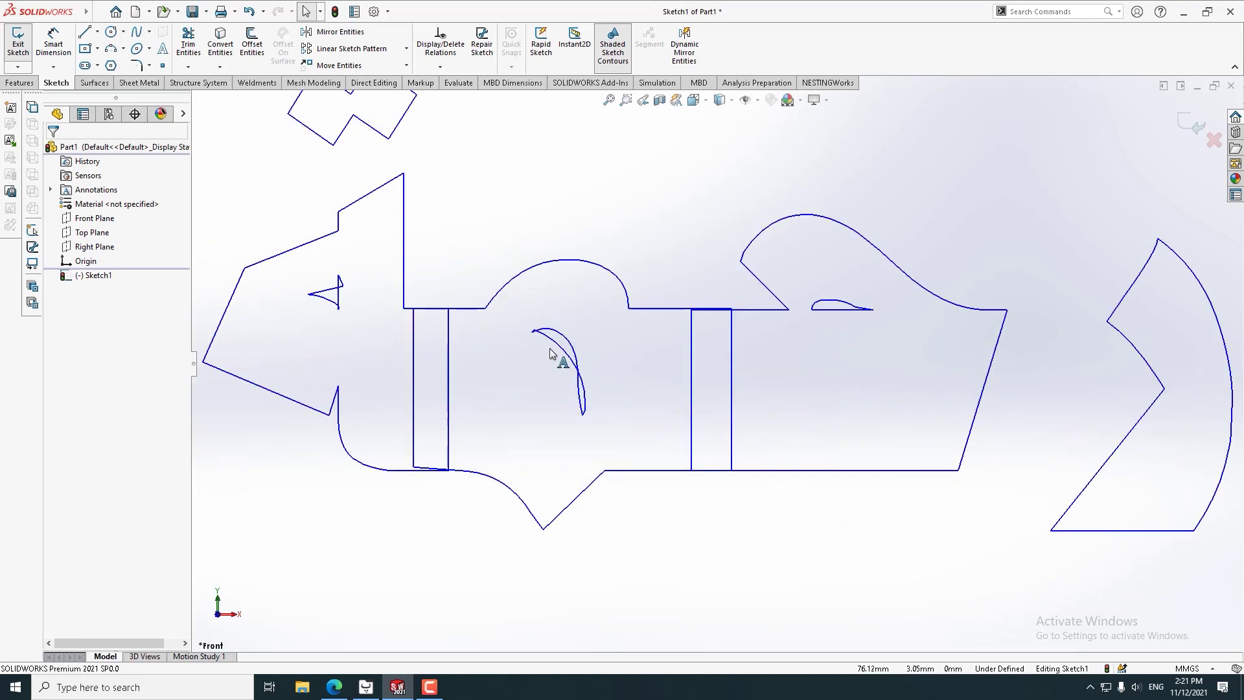
scroll(653, 388, "up", 3)
scroll(818, 360, "down", 3)
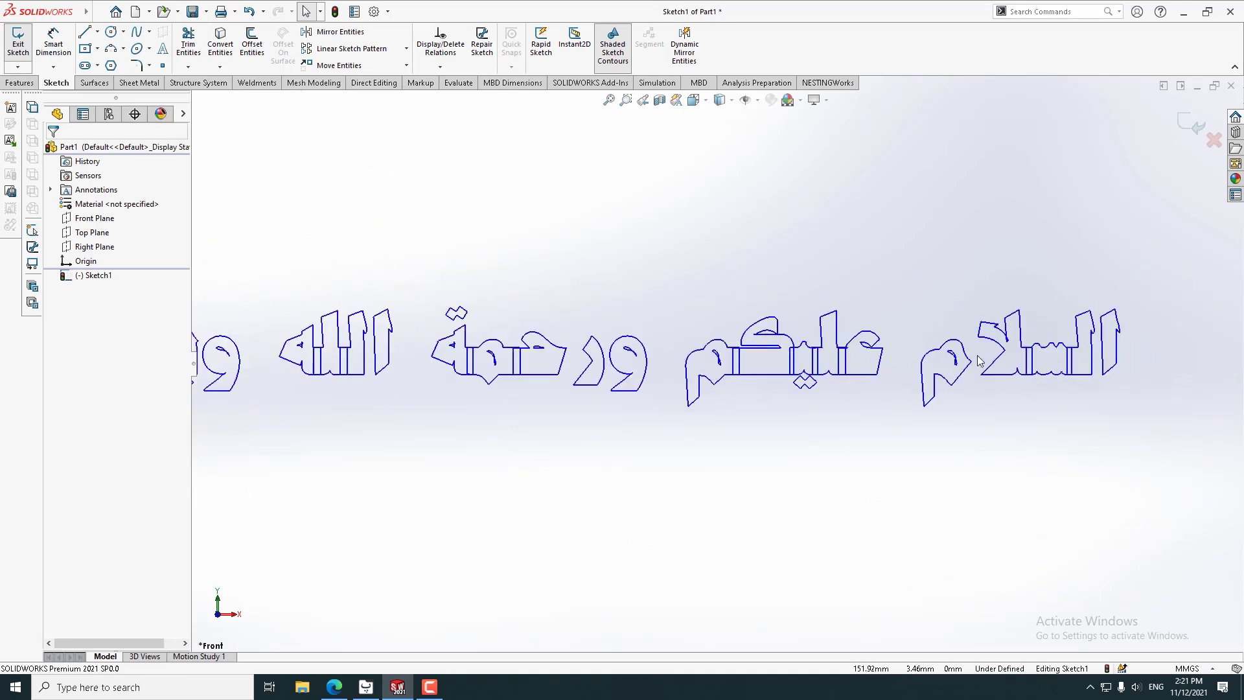
scroll(970, 382, "up", 2)
scroll(907, 369, "up", 2)
scroll(789, 361, "down", 5)
scroll(788, 361, "down", 3)
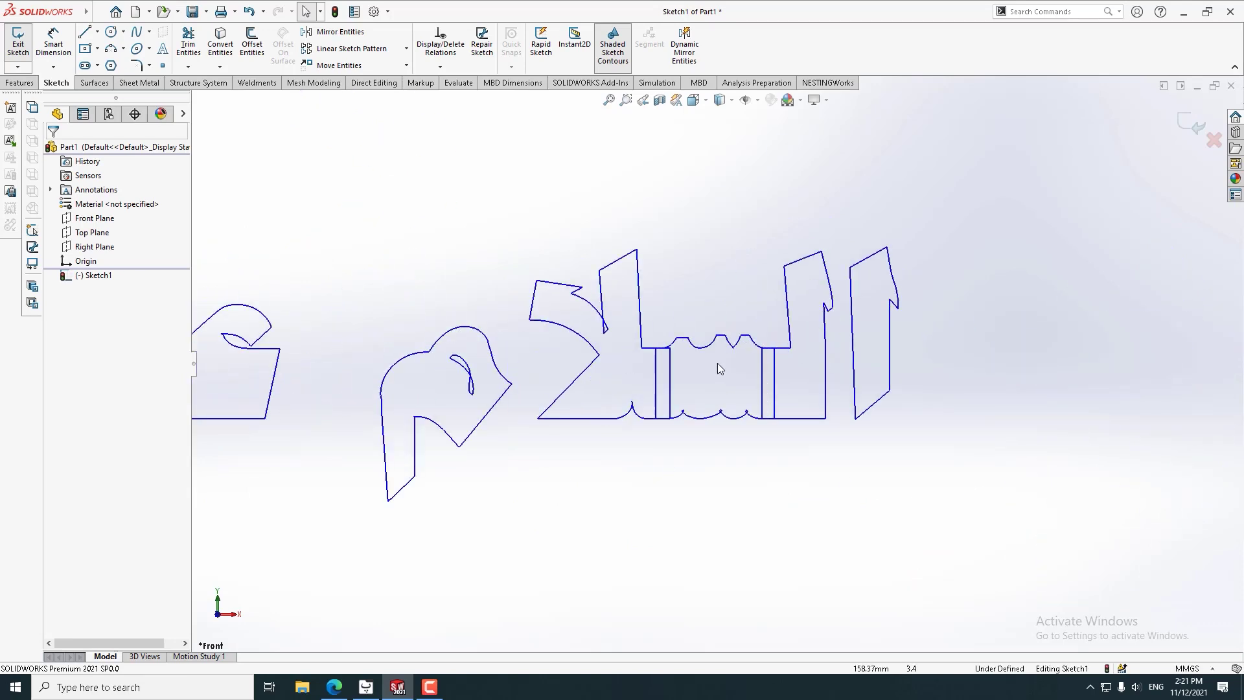
- Dissolve the greeting sketch text into editable sketch lines
right_click(639, 274)
scroll(577, 477, "up", 2)
scroll(578, 478, "up", 4)
right_click(502, 350)
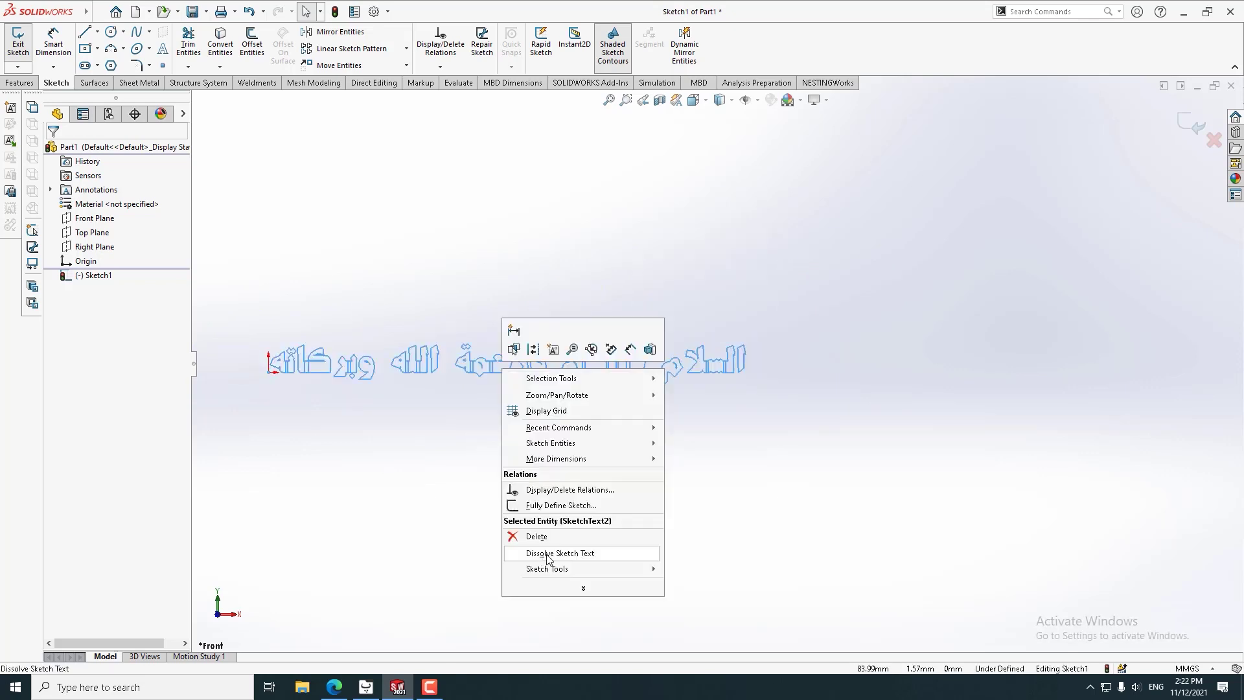
left_click(577, 553)
scroll(833, 370, "down", 2)
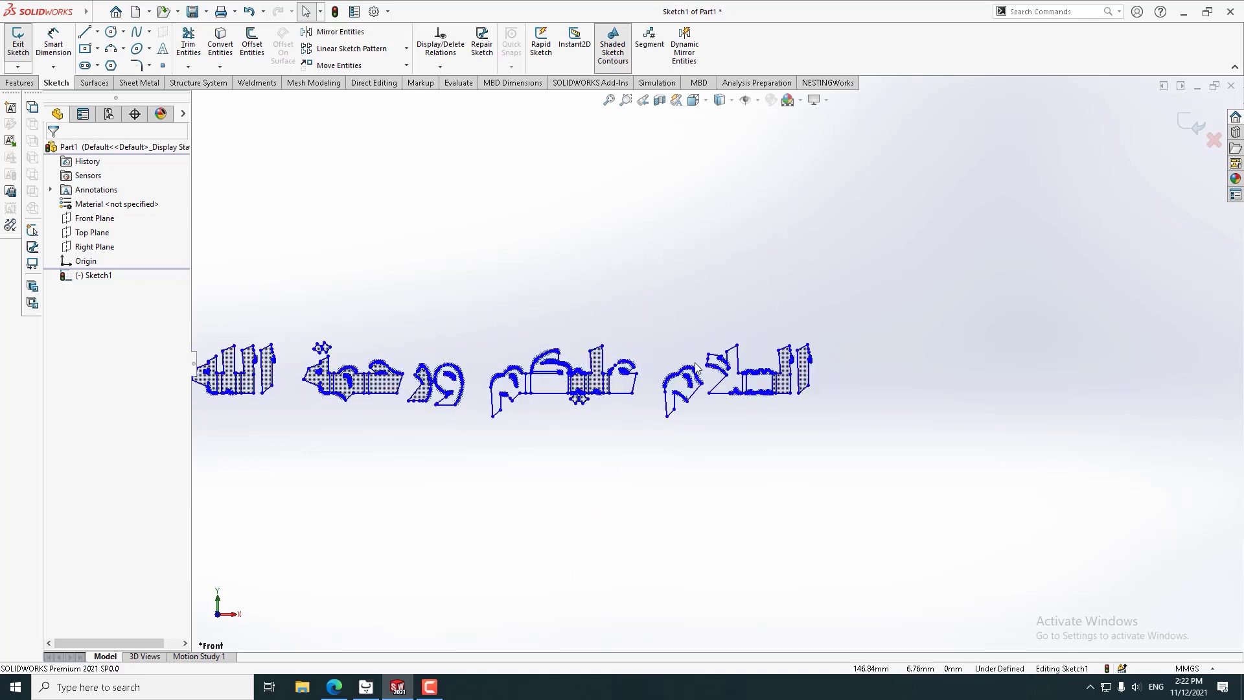
scroll(833, 369, "down", 3)
scroll(832, 369, "down", 3)
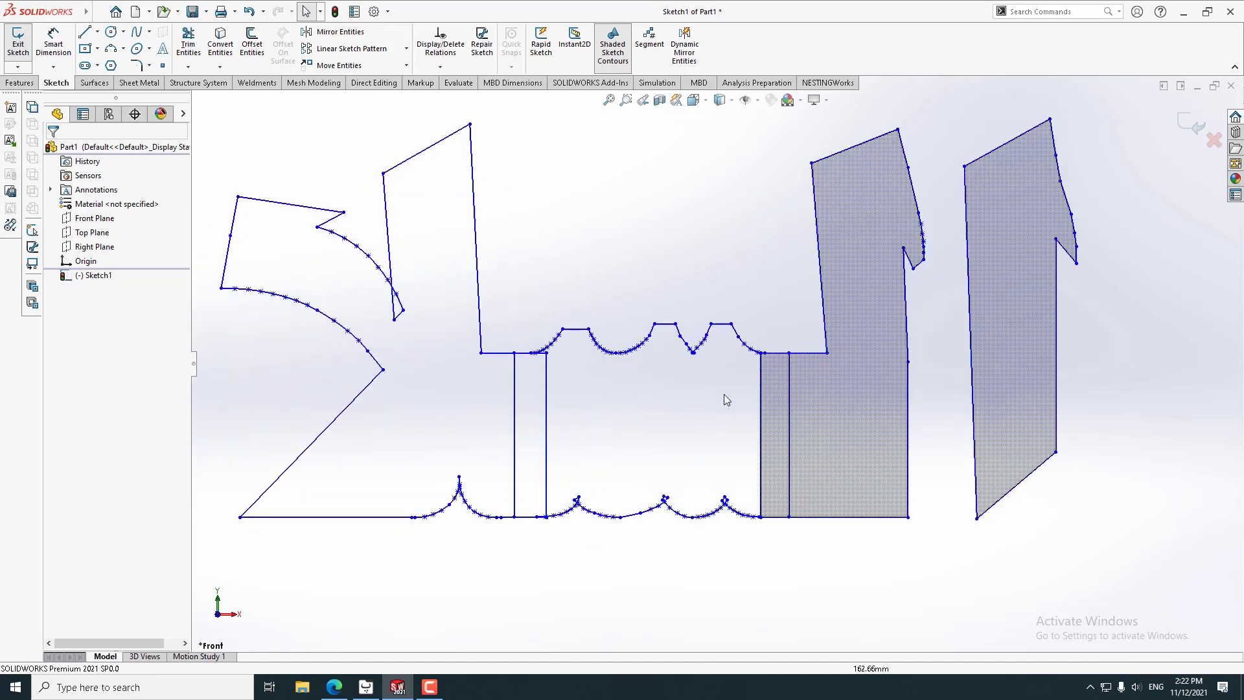
- Delete the two stray vertical lines inside the tall letter of السلام
left_click(791, 381)
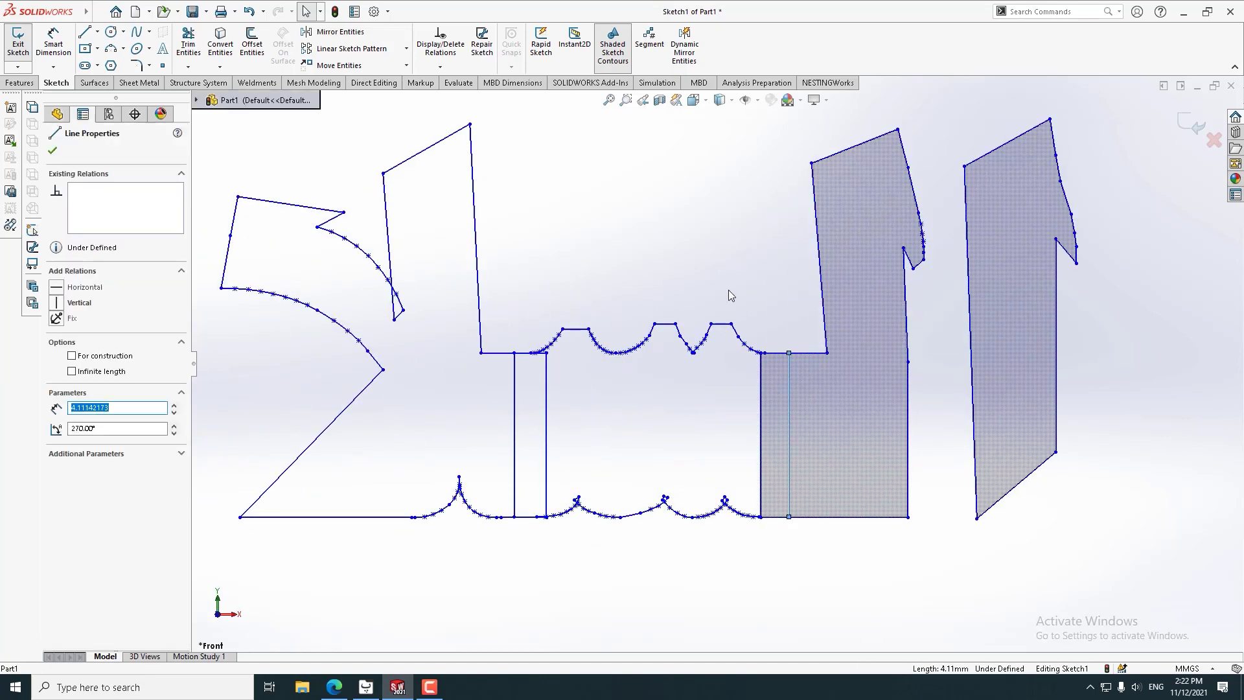
key("Delete")
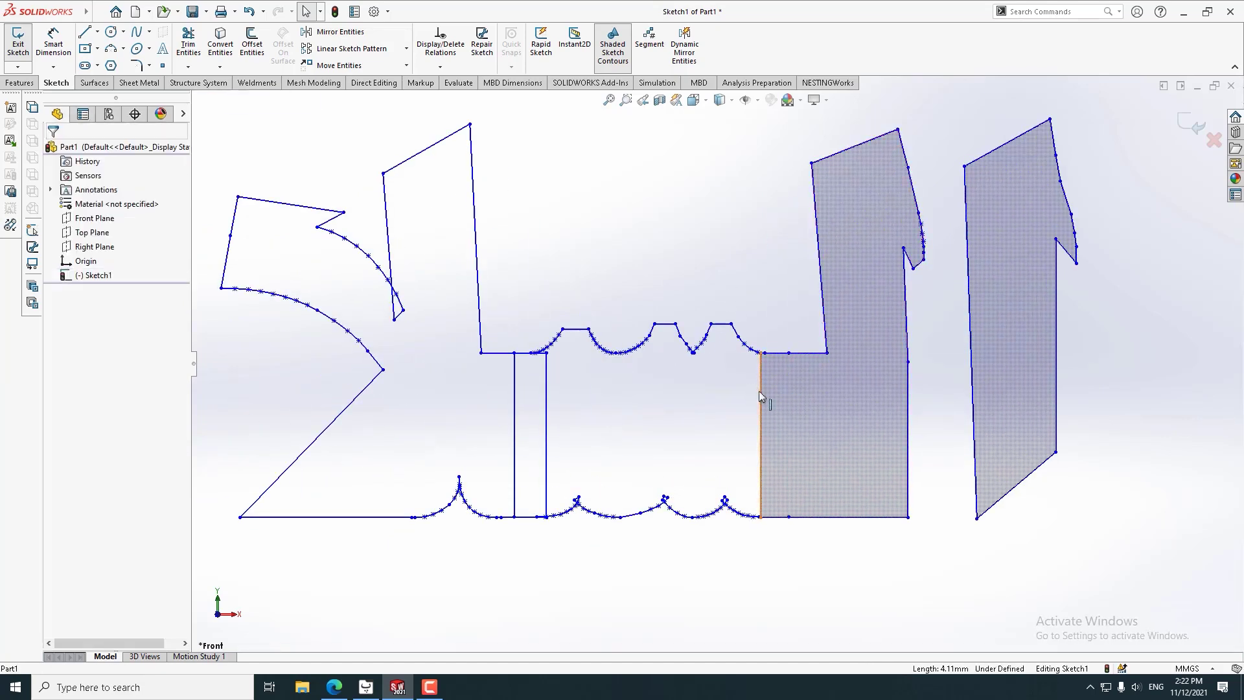
left_click(761, 397)
key("Delete")
scroll(738, 375, "up", 3)
scroll(642, 372, "up", 2)
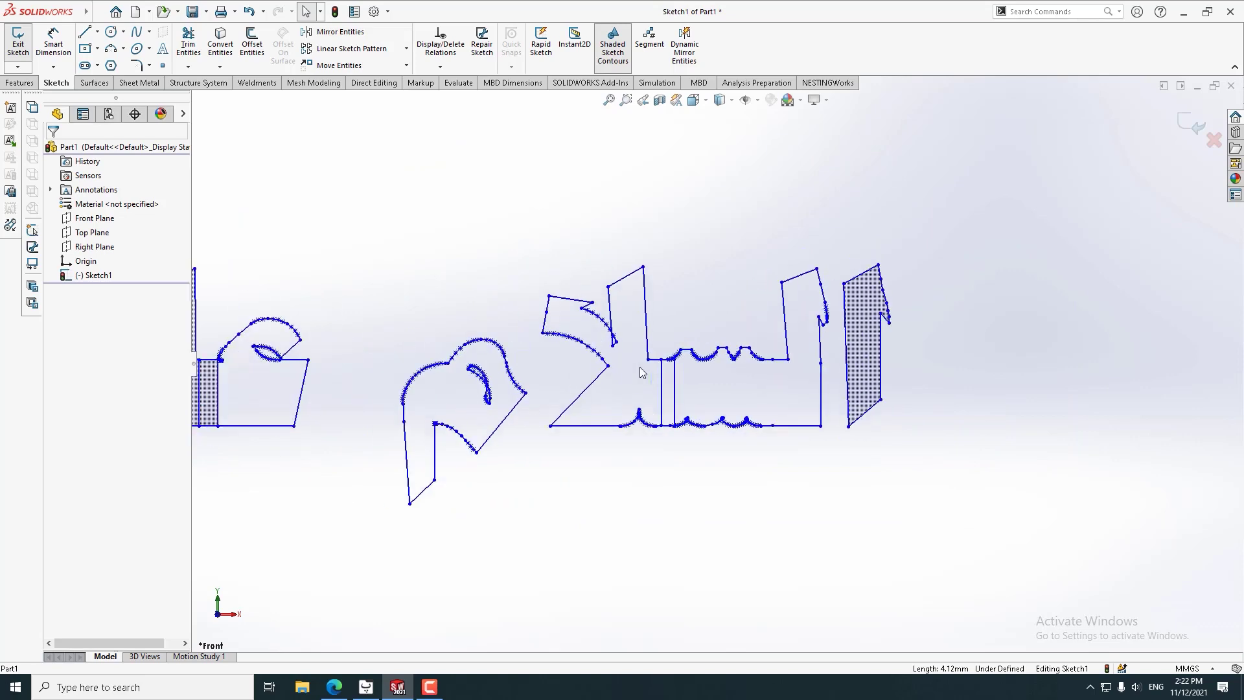
scroll(614, 368, "down", 5)
scroll(686, 299, "up", 5)
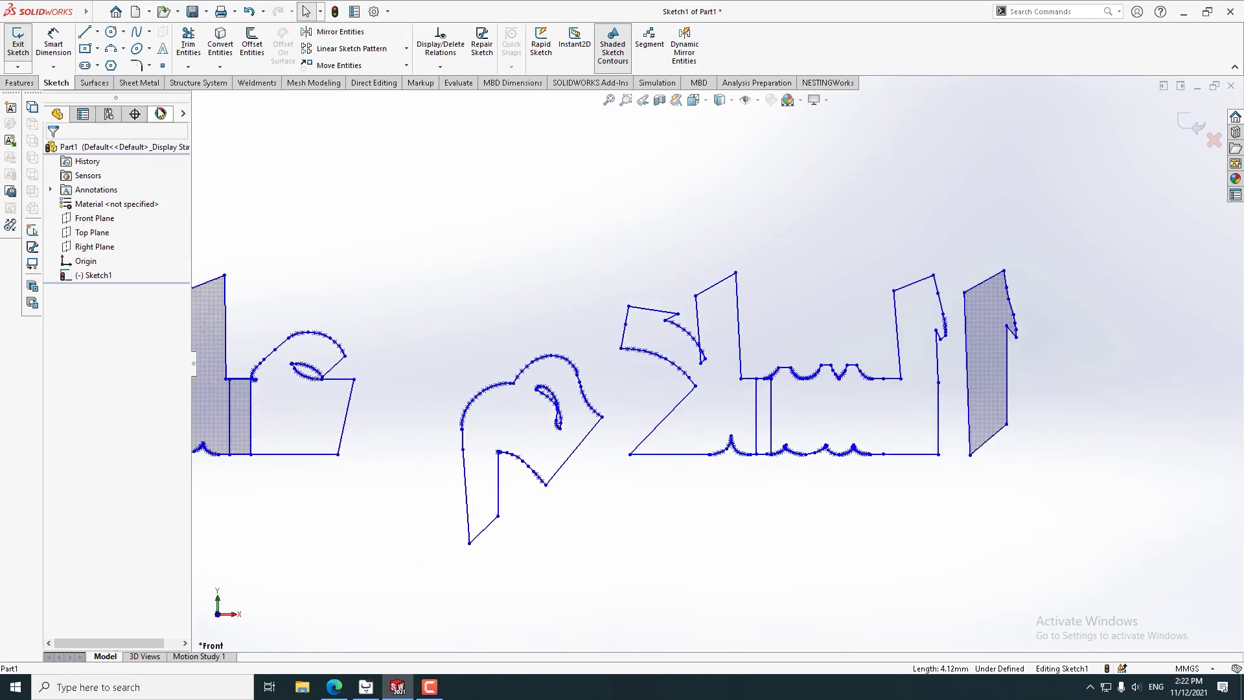
- Power-trim the overlapping lines in the leftmost letter and the short vertical overlaps
left_click(189, 44)
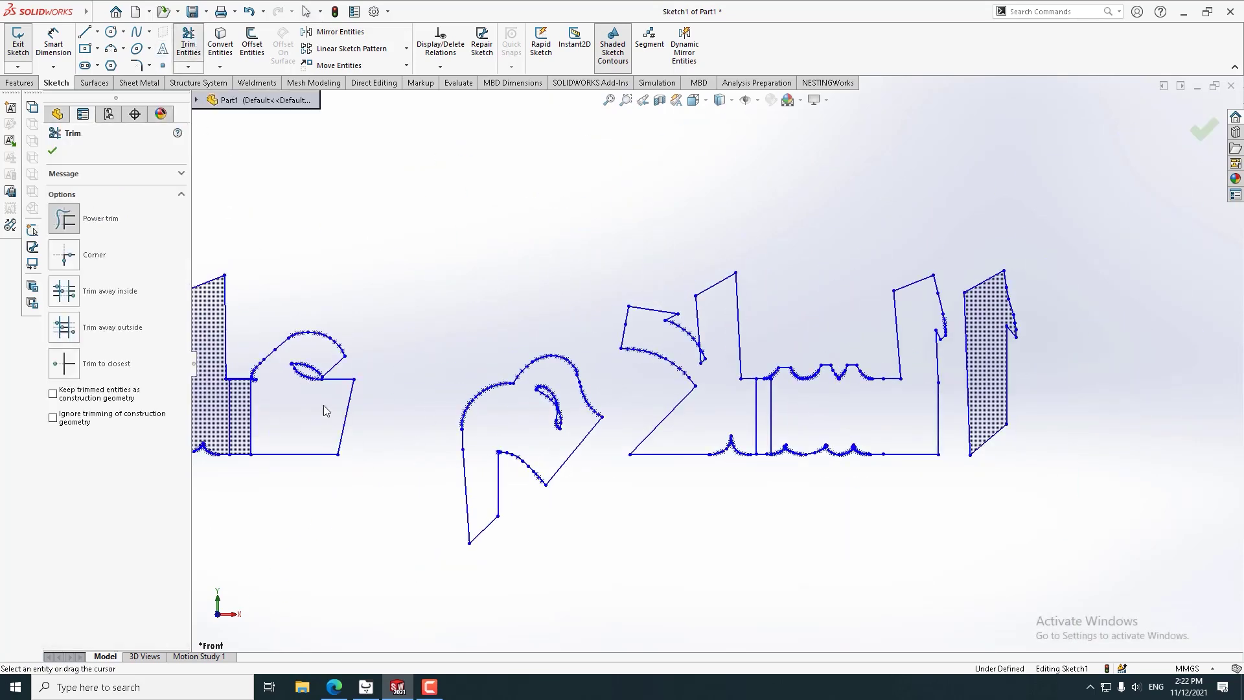
left_click_drag(327, 414, 363, 415)
left_click_drag(806, 417, 751, 433)
scroll(760, 435, "up", 4)
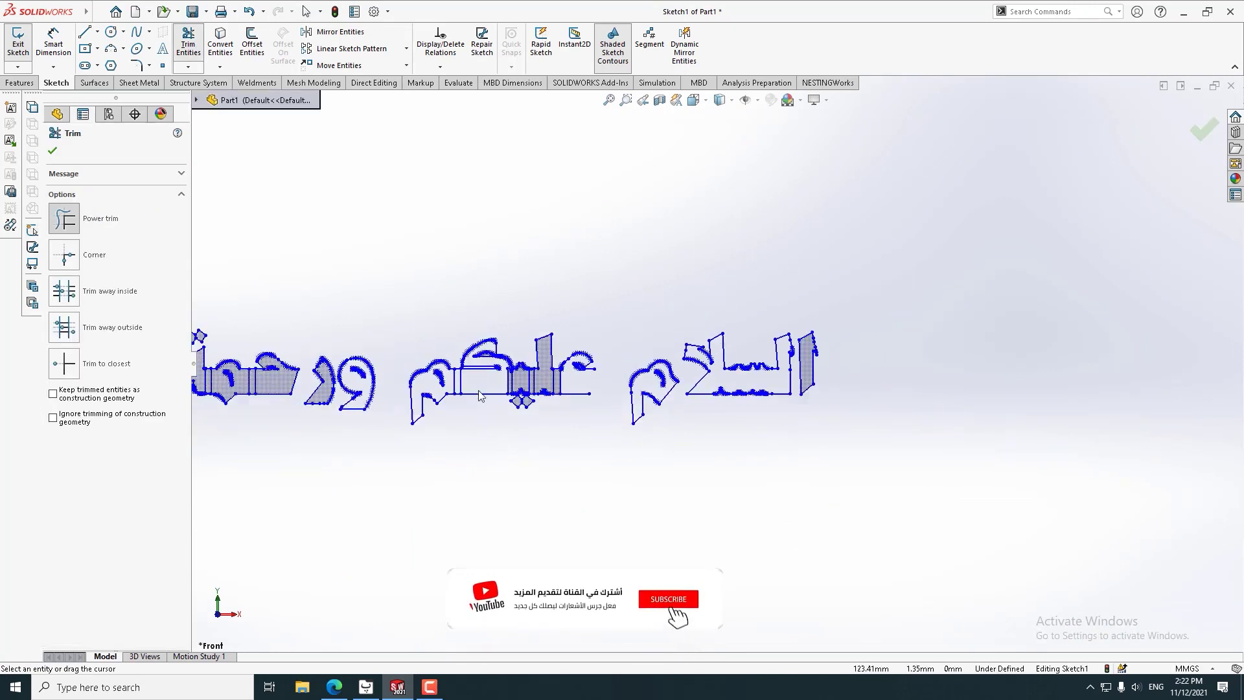
scroll(537, 393, "down", 4)
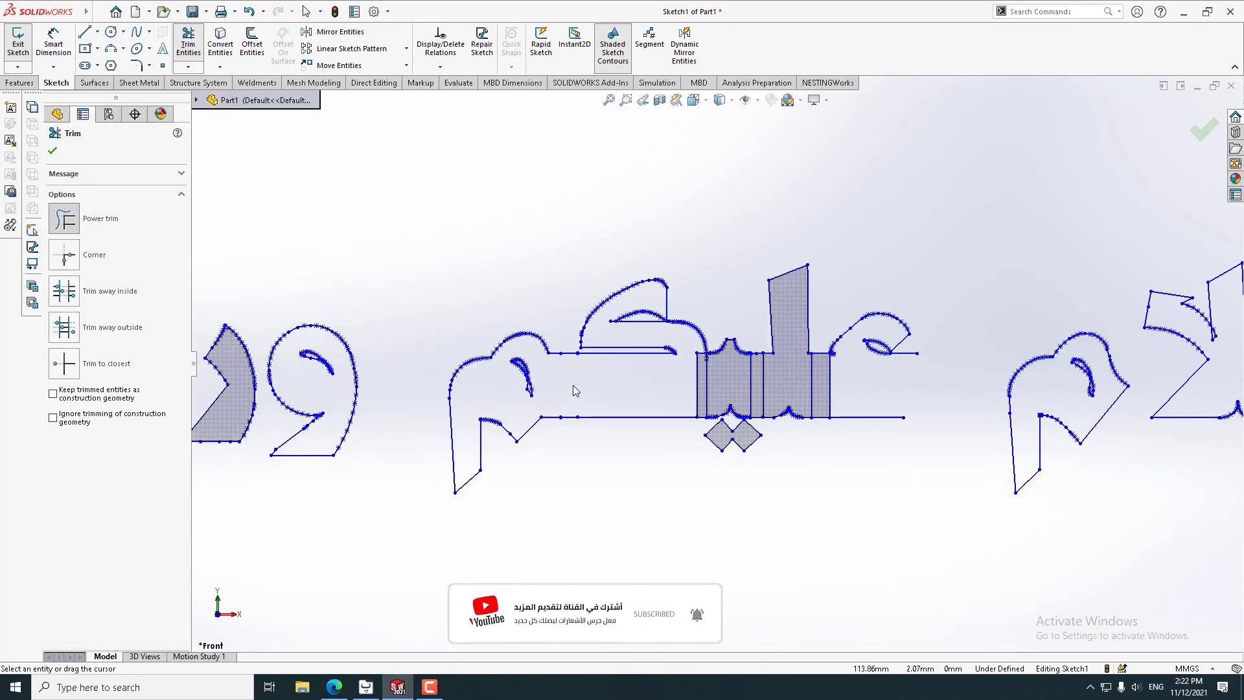
key("f")
key("Escape")
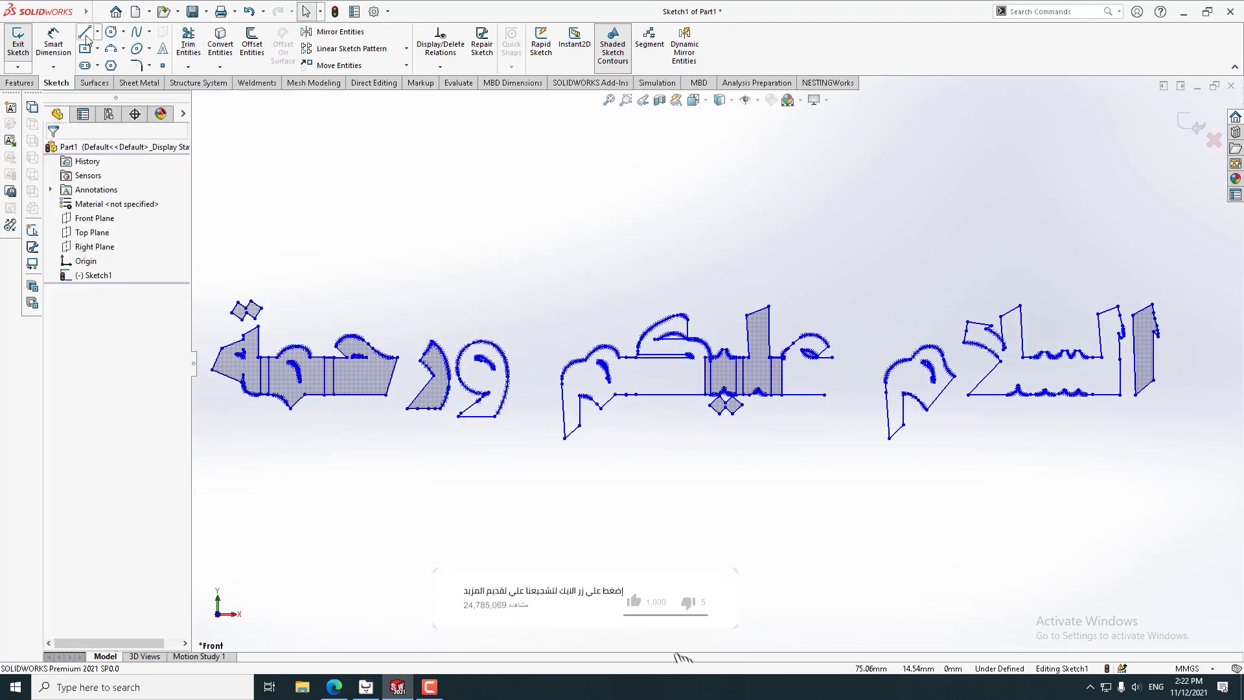
- Draw a new line inside عليكم
key("l")
left_click(659, 357)
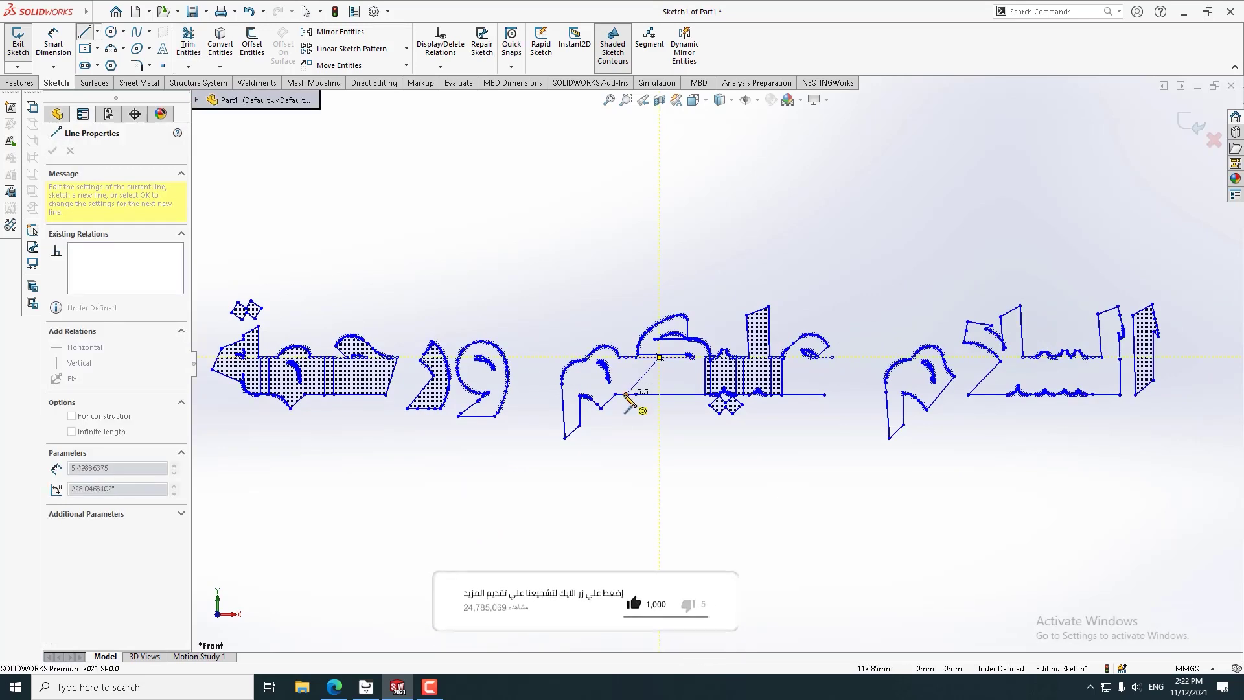
key("Escape")
scroll(681, 459, "up", 3)
scroll(482, 327, "up", 3)
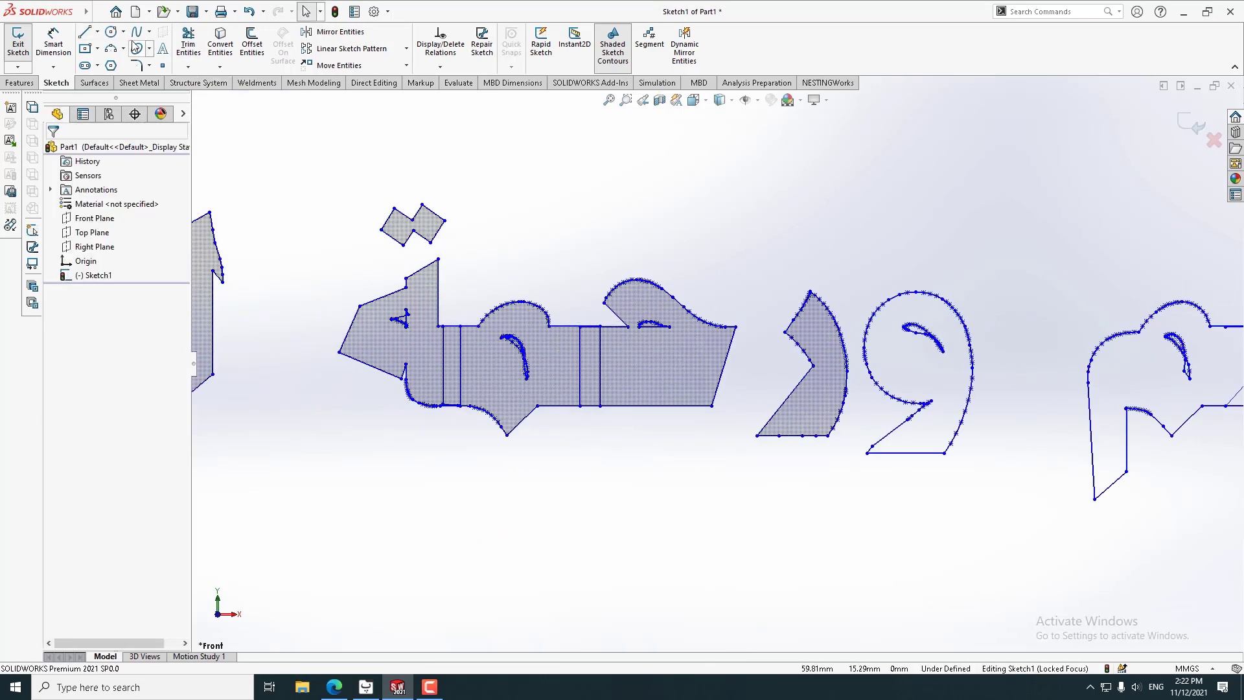
- Add a small circle inside a letter of ورحمة and return to plain selection
left_click(111, 31)
left_click(642, 360)
right_click(662, 427)
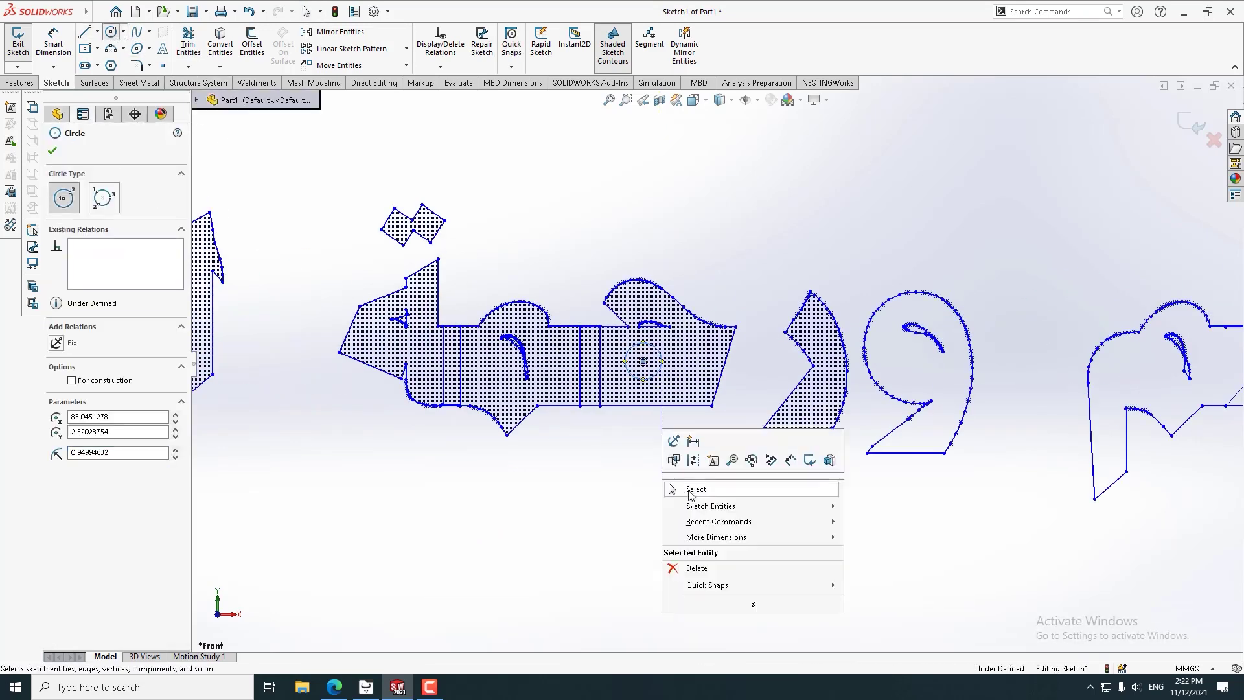
left_click(688, 489)
scroll(720, 415, "down", 2)
right_click(757, 347)
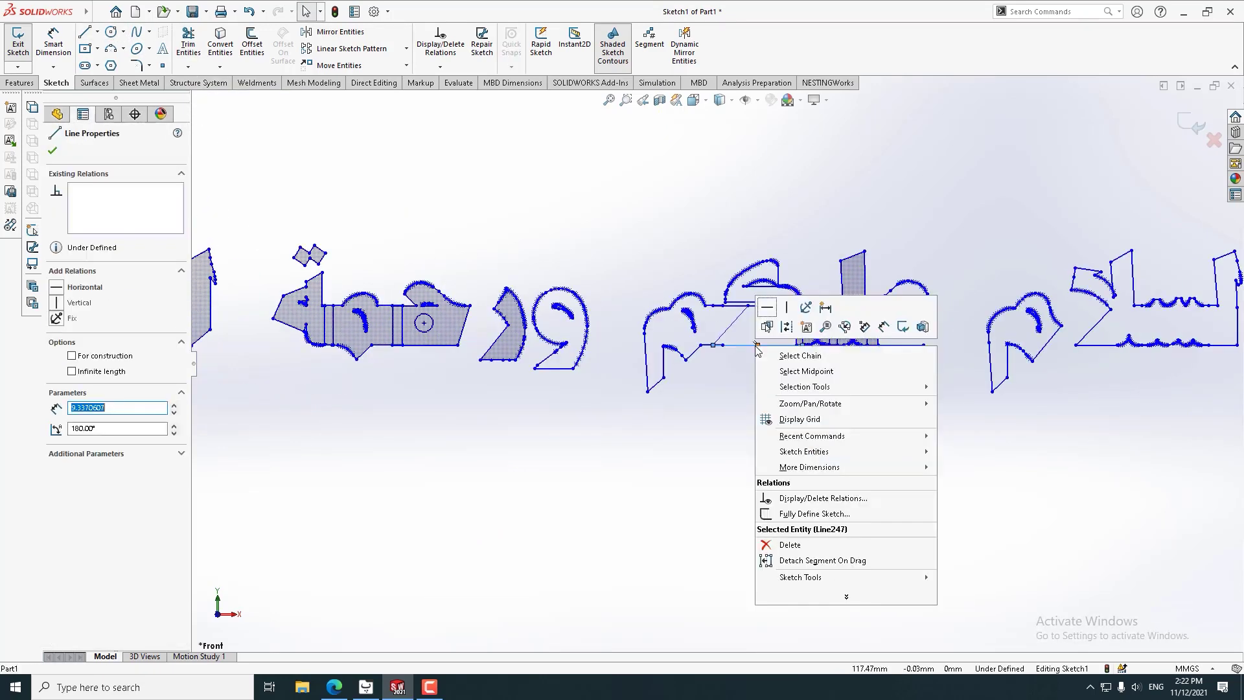
left_click(677, 456)
scroll(671, 447, "down", 2)
scroll(706, 396, "down", 3)
scroll(744, 364, "up", 1)
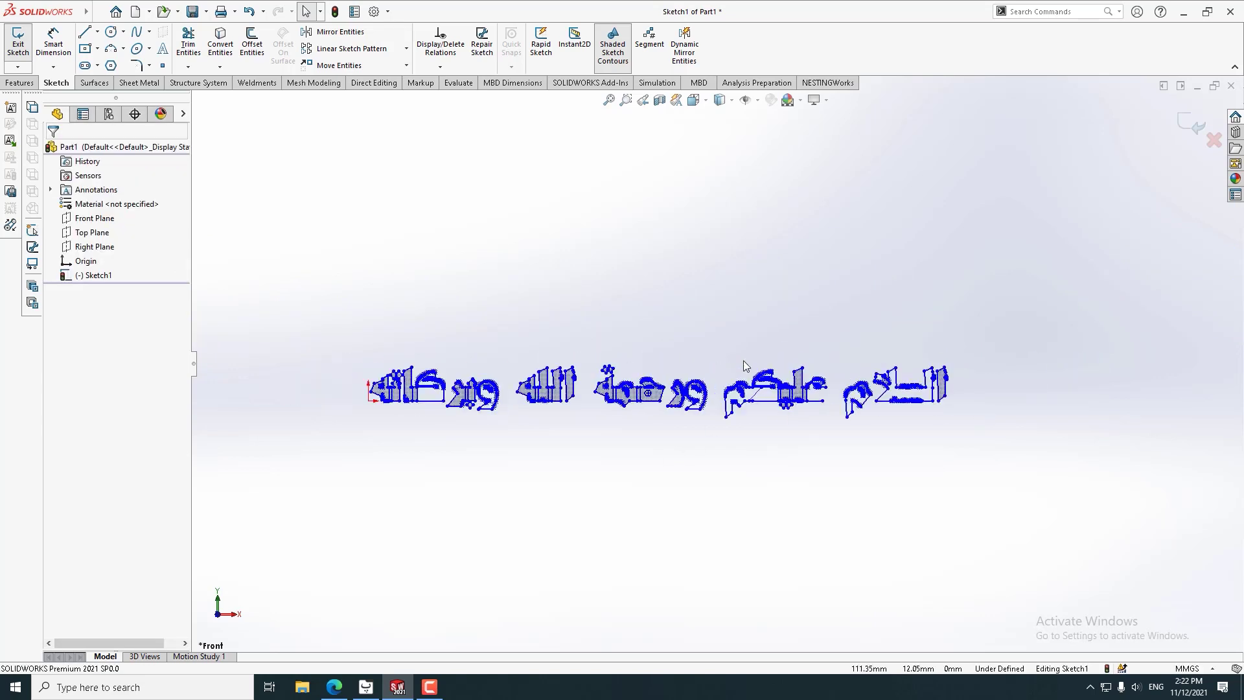
scroll(725, 356, "up", 2)
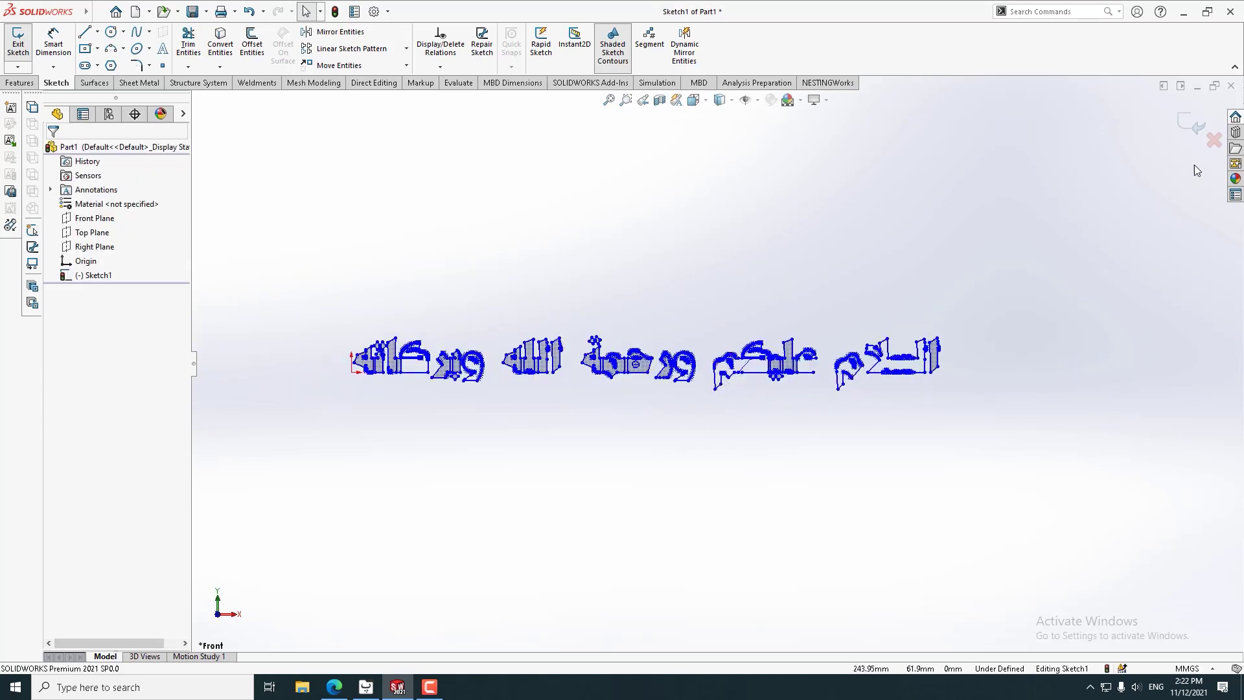
scroll(739, 363, "down", 1)
scroll(739, 363, "down", 2)
scroll(655, 363, "up", 3)
scroll(584, 402, "up", 2)
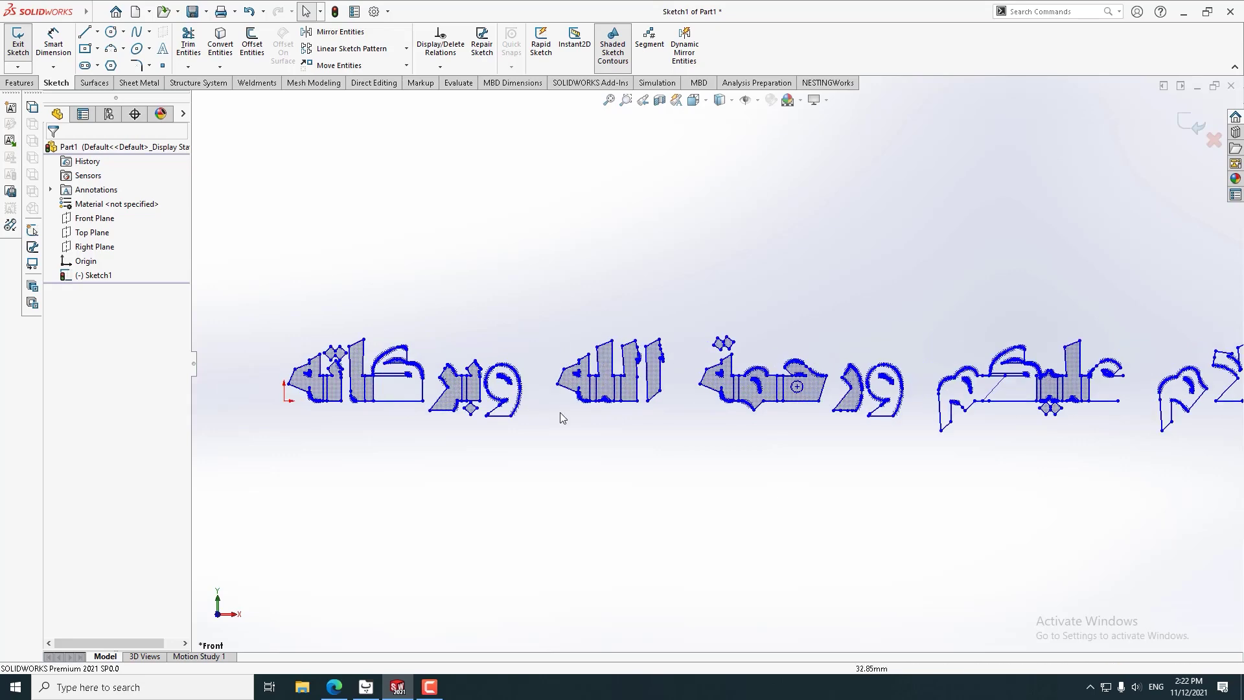
scroll(559, 412, "down", 1)
scroll(583, 414, "down", 2)
scroll(537, 355, "up", 4)
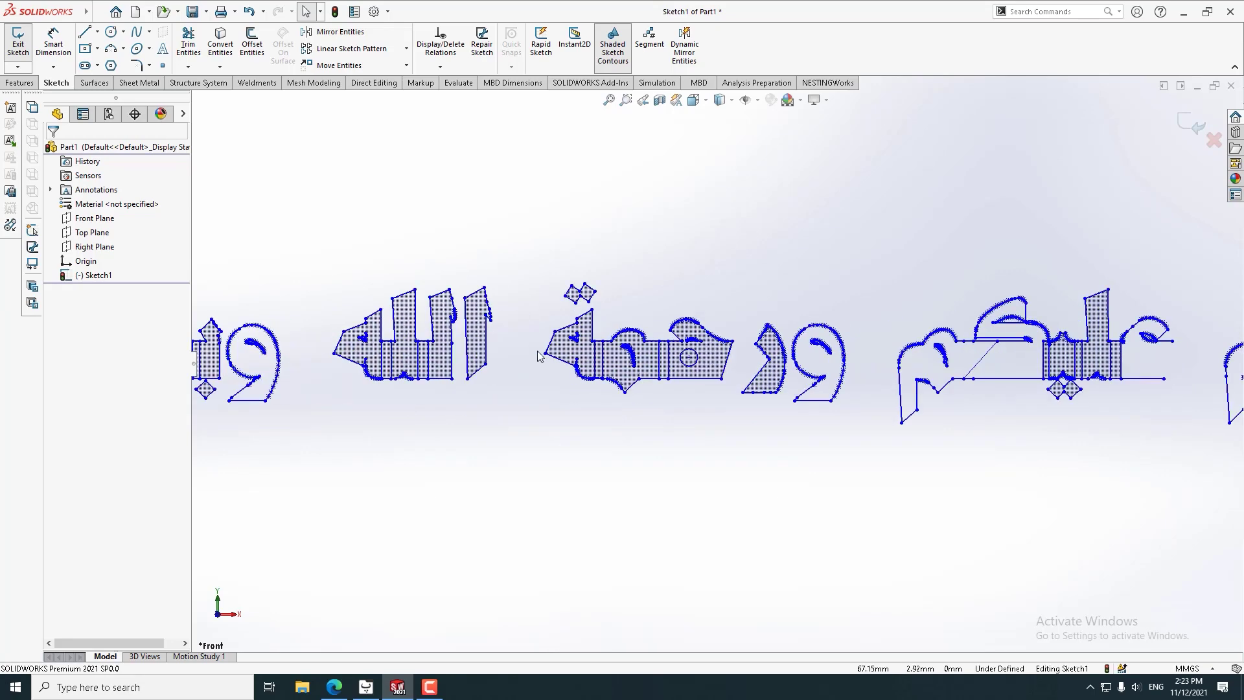
scroll(546, 346, "up", 3)
scroll(471, 262, "down", 3)
scroll(916, 367, "up", 2)
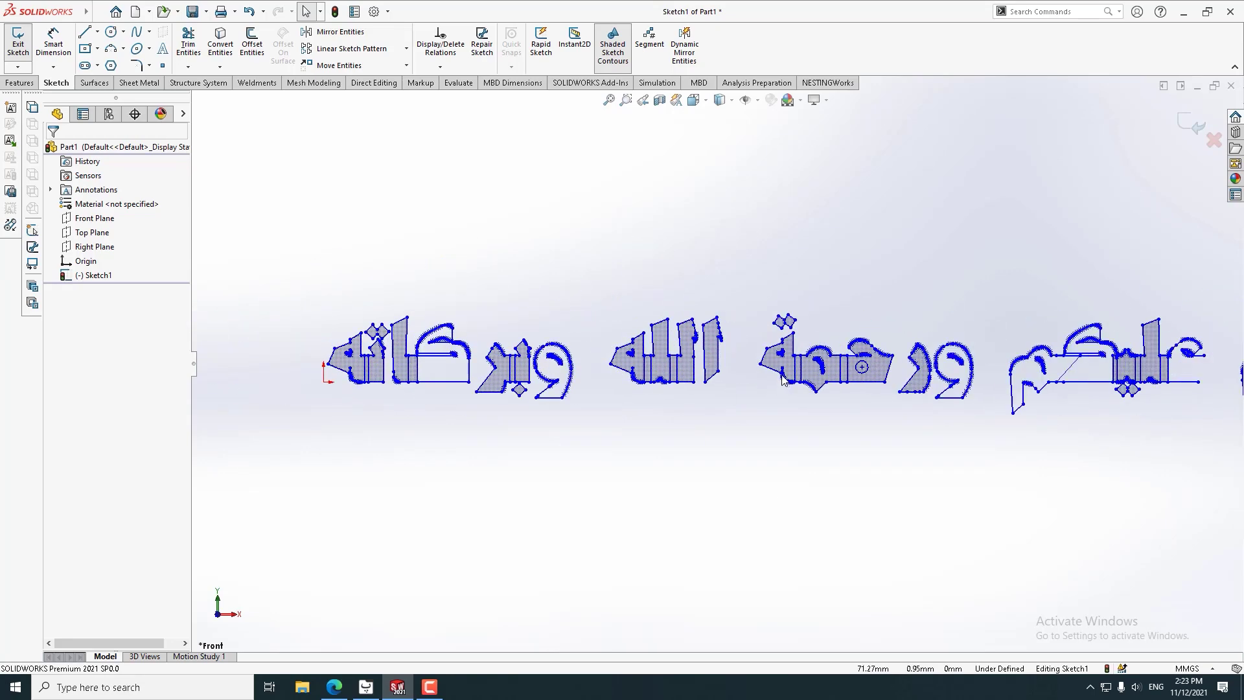
scroll(916, 368, "down", 2)
scroll(916, 368, "up", 1)
scroll(916, 367, "up", 2)
scroll(782, 370, "down", 2)
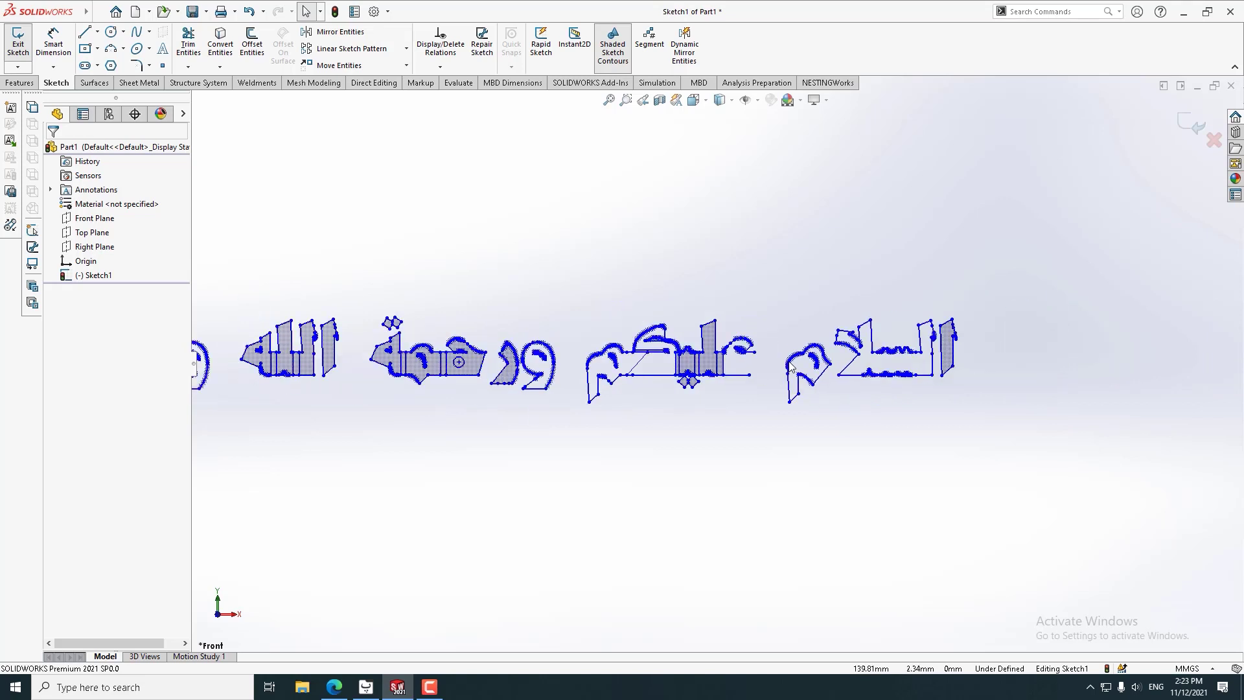
scroll(713, 369, "down", 3)
scroll(646, 370, "down", 1)
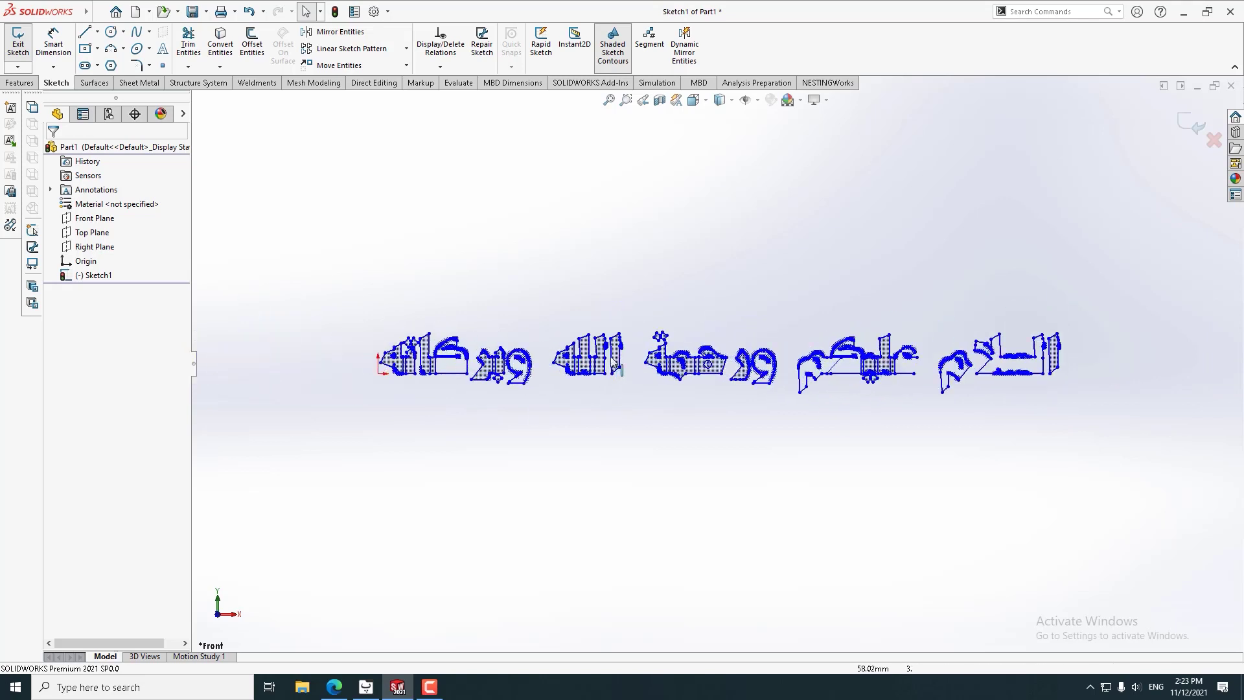
scroll(578, 357, "up", 2)
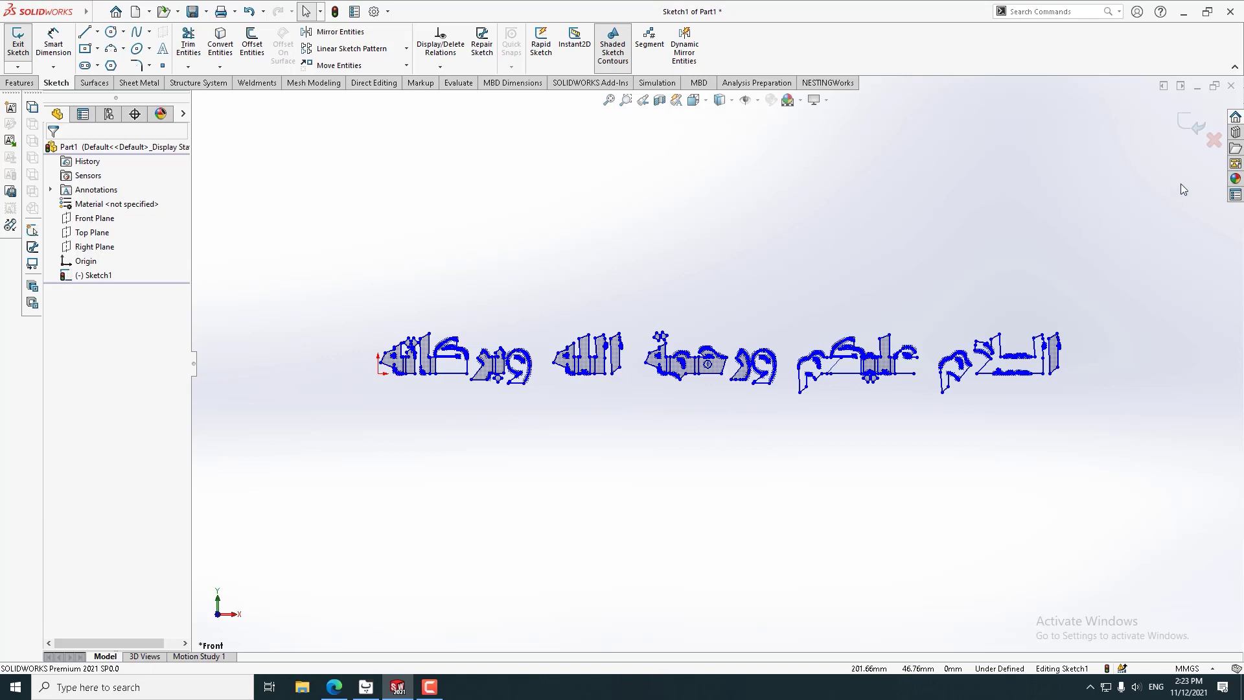
left_click(1214, 139)
- Confirm discarding the edits to Sketch1
key("Escape")
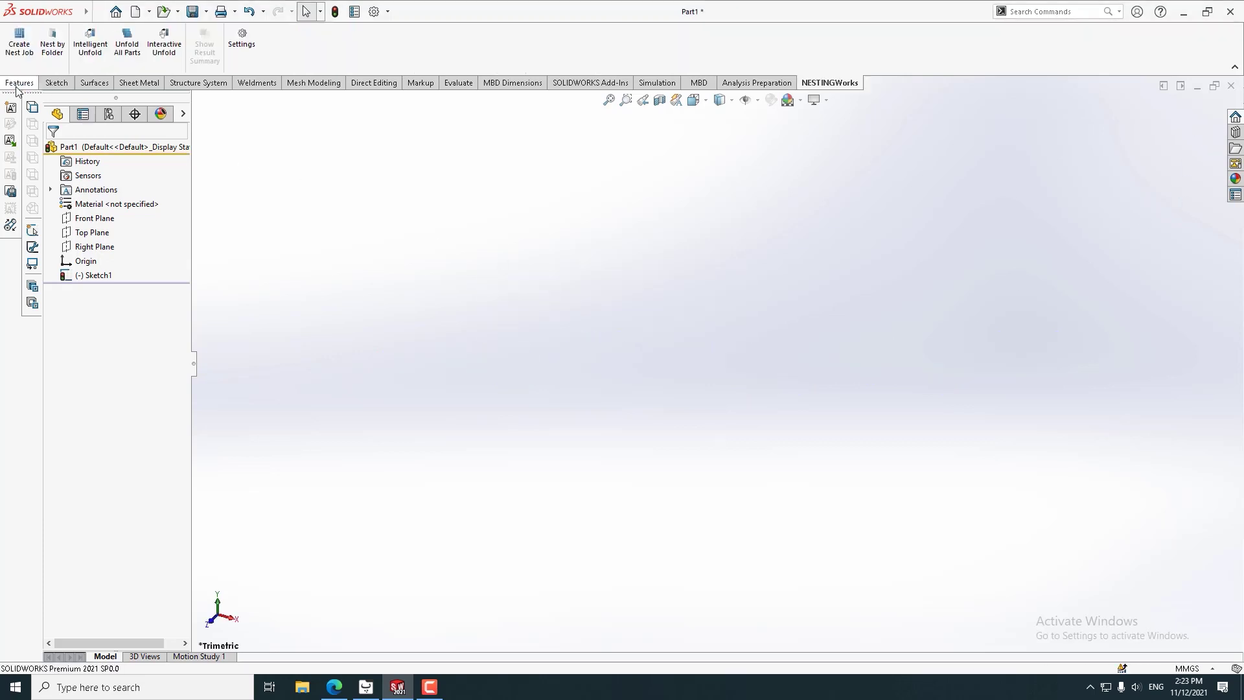